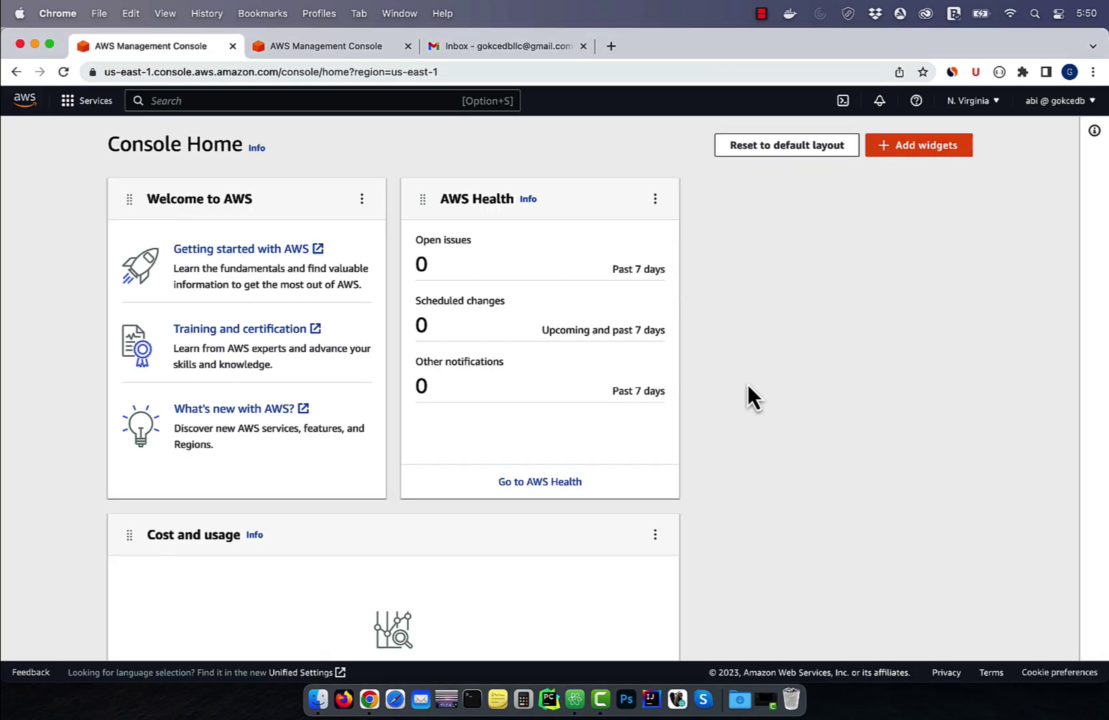
type("sns")
Create a Standard SNS topic named EC2SNSTopic from the Topics list
left_click(395, 226)
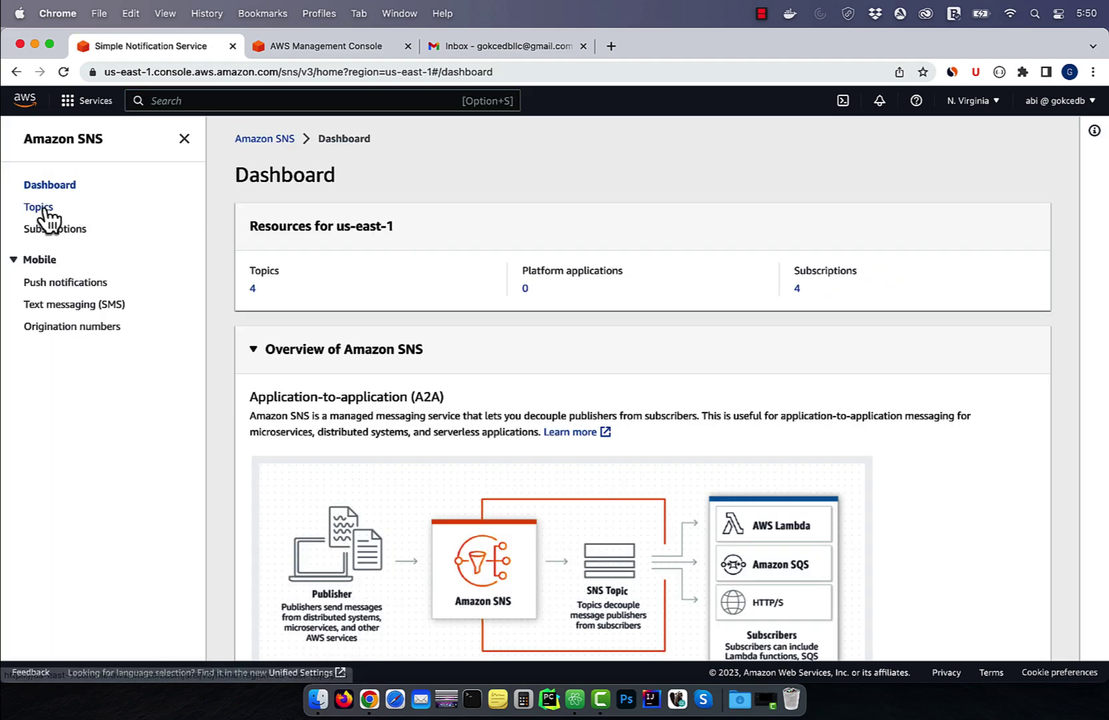
left_click(38, 208)
left_click(1011, 189)
scroll(399, 347, "down", 1)
left_click(382, 283)
scroll(325, 342, "down", 2)
left_click(214, 375)
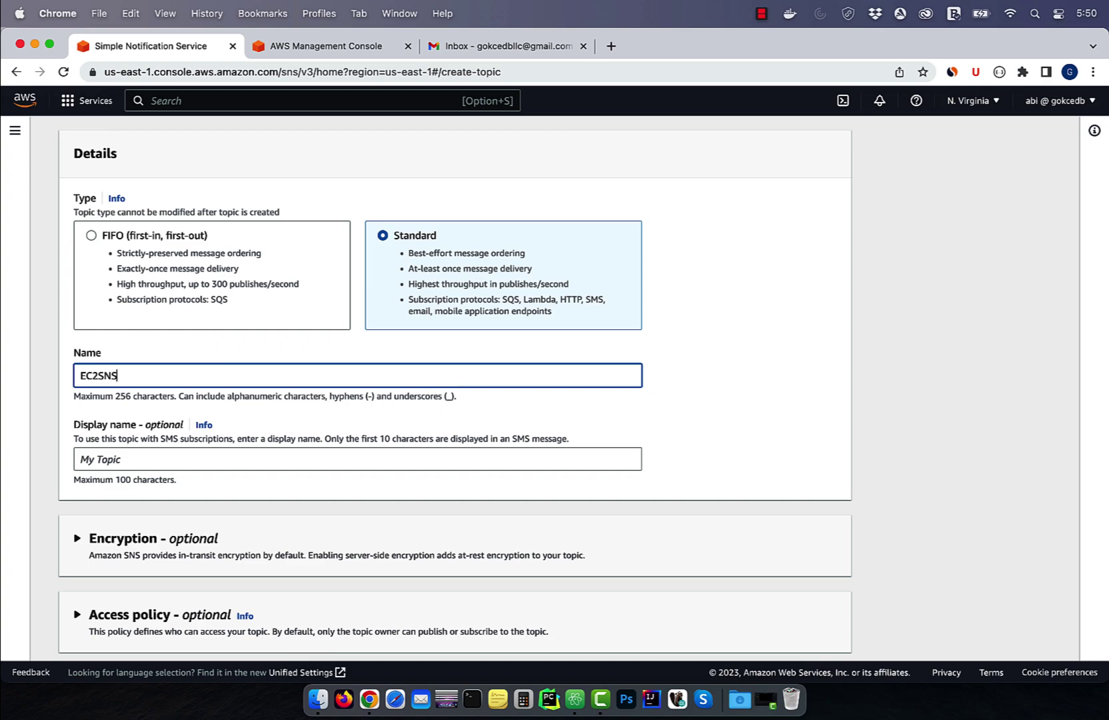
scroll(161, 416, "down", 5)
scroll(614, 550, "down", 2)
left_click(802, 632)
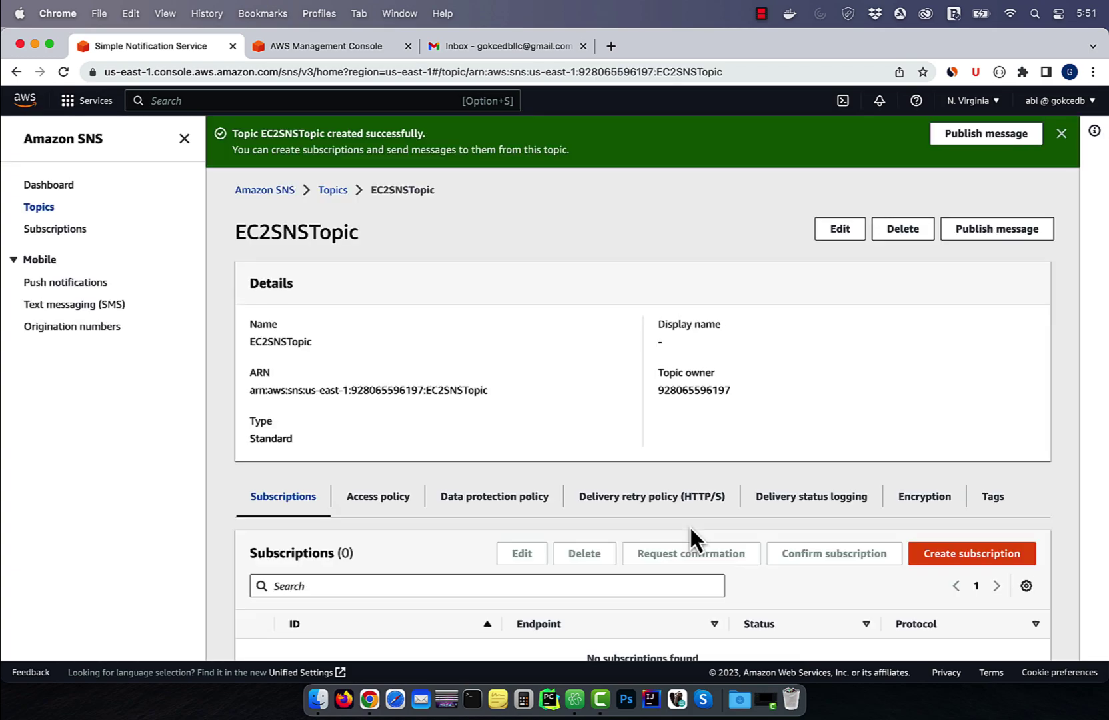
scroll(690, 527, "down", 2)
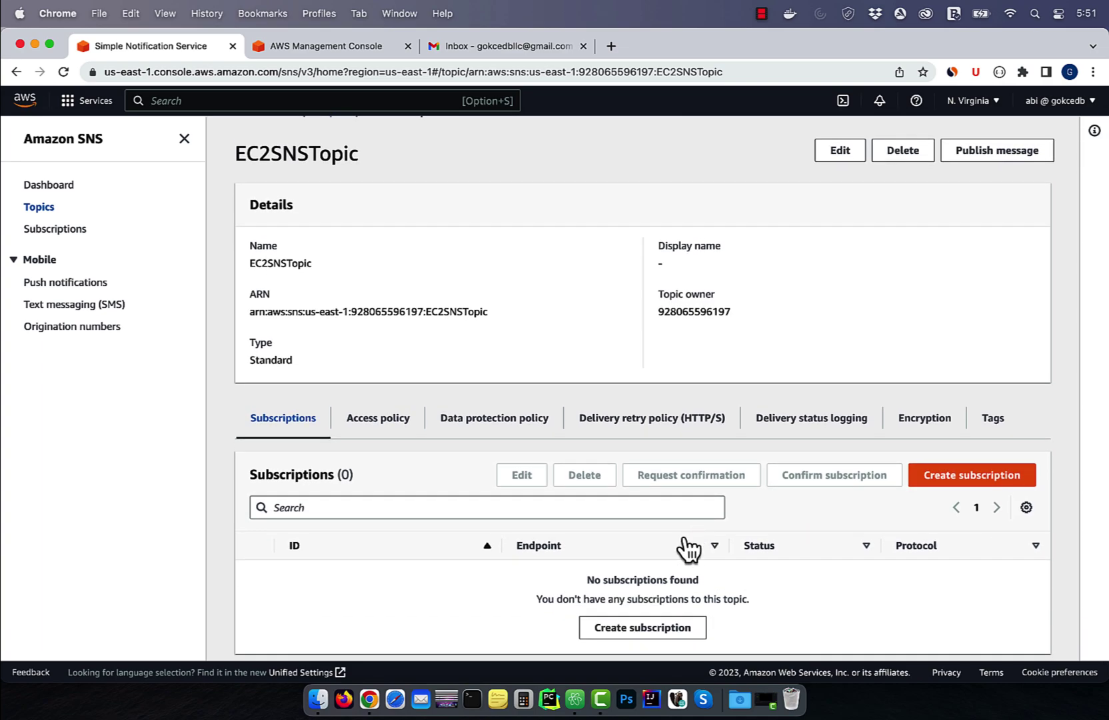
Add an Email-protocol subscription to EC2SNSTopic using the Gmail address as endpoint
left_click(649, 637)
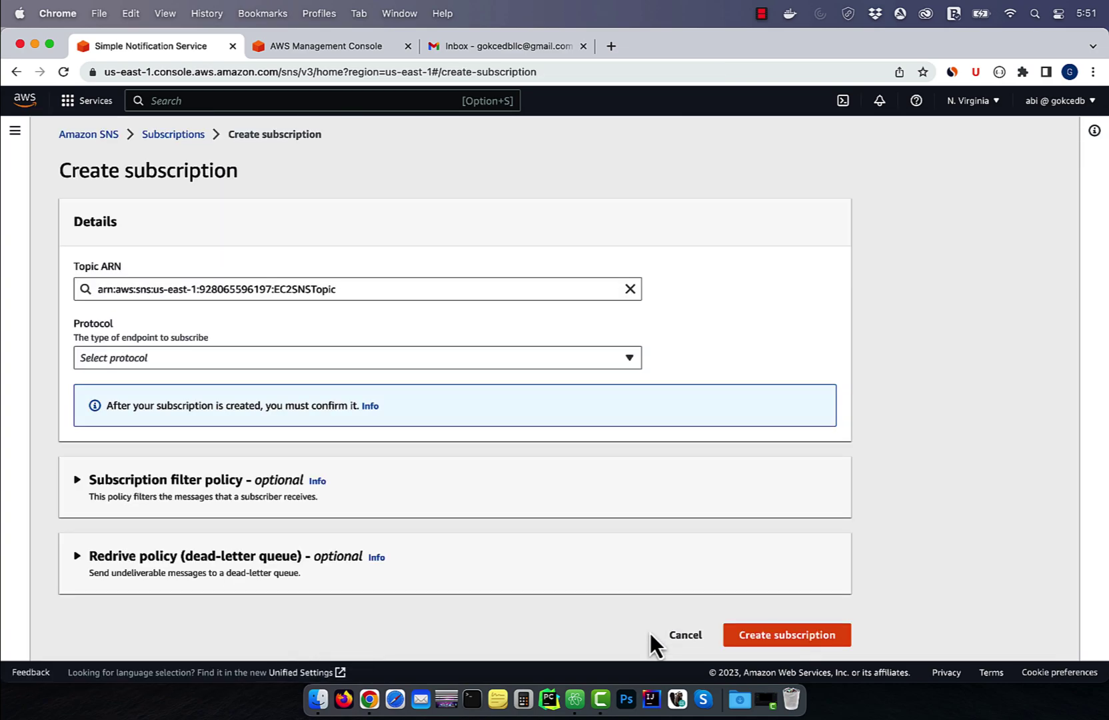
left_click(222, 358)
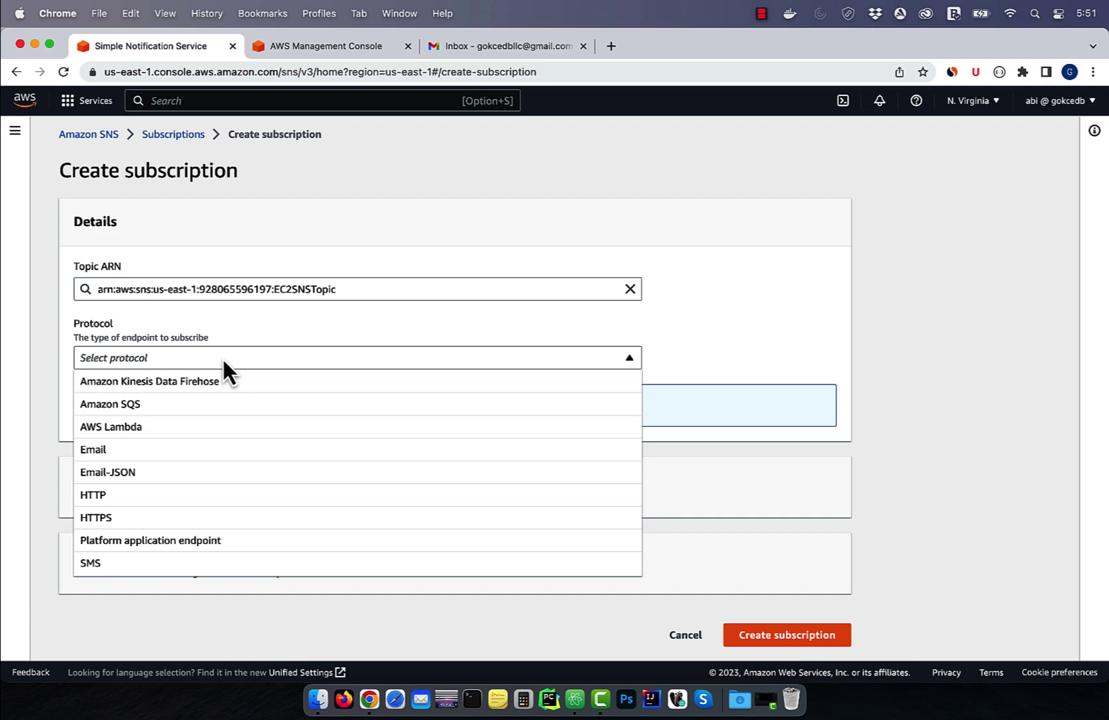
left_click(133, 449)
scroll(208, 408, "down", 1)
left_click(187, 386)
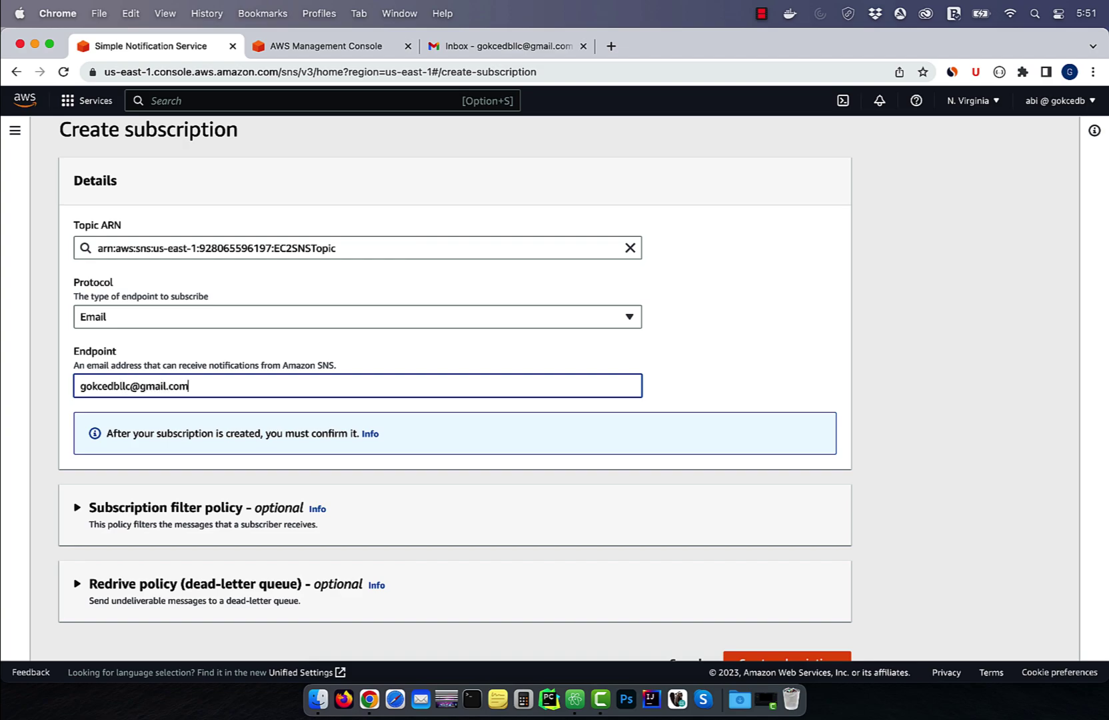
scroll(303, 455, "down", 1)
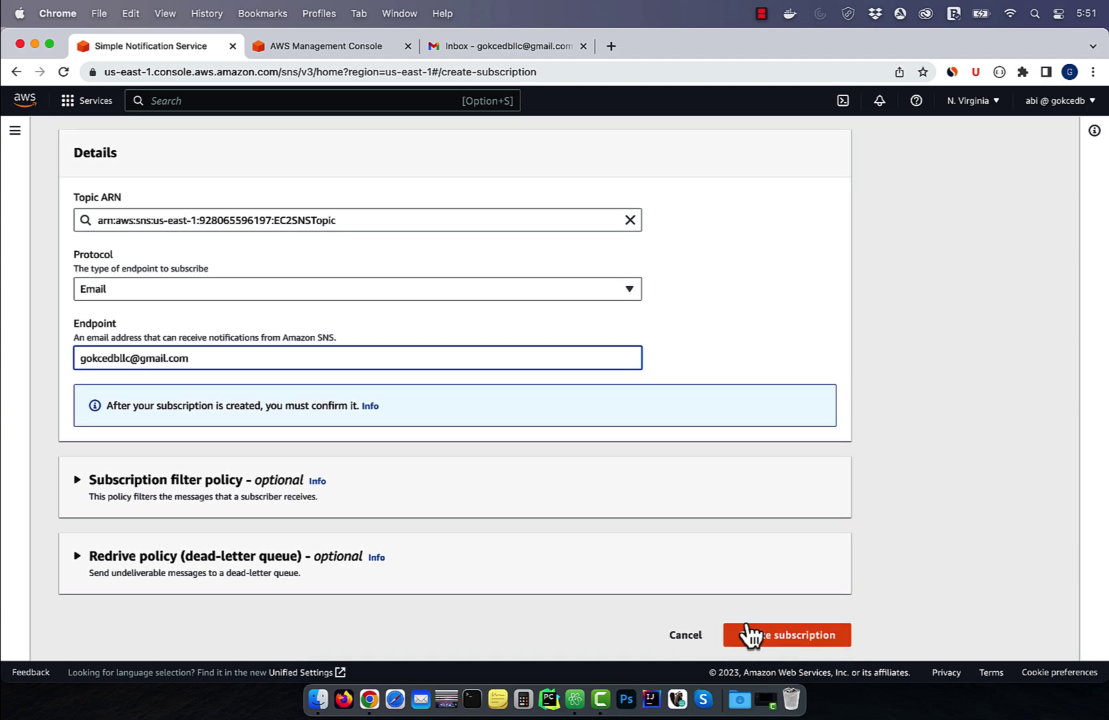
left_click(771, 636)
scroll(700, 466, "down", 1)
scroll(700, 467, "down", 3)
scroll(699, 467, "up", 2)
scroll(700, 467, "up", 2)
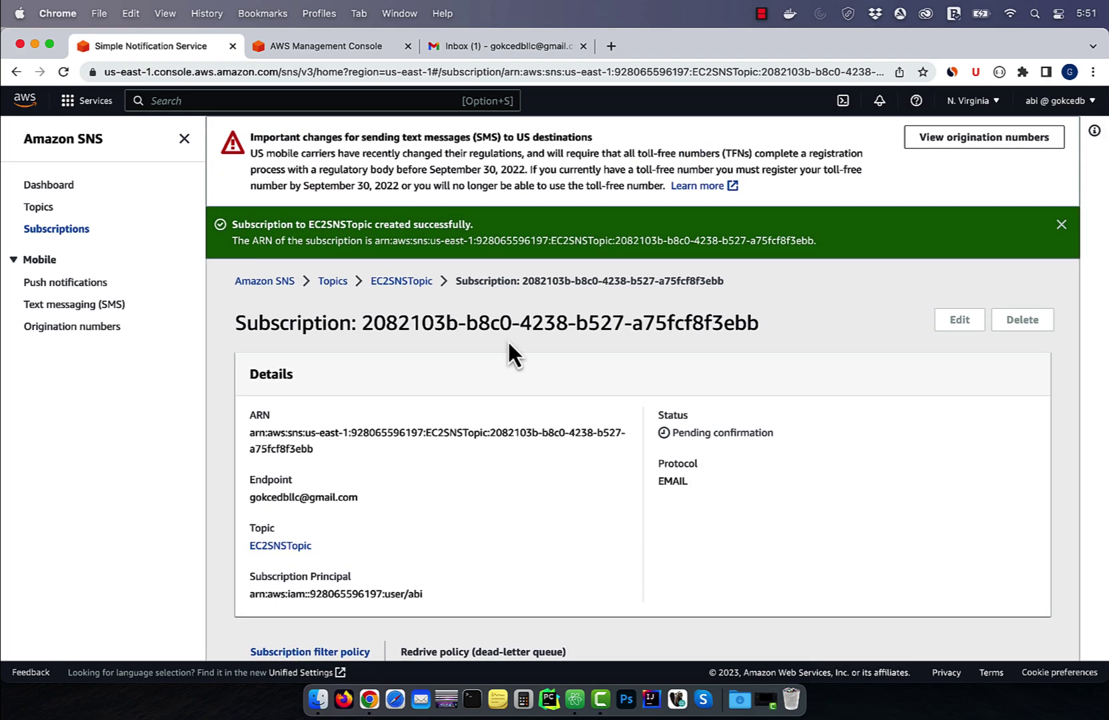
Confirm the subscription from the Gmail email and return to the EC2SNSTopic page, now showing Confirmed
left_click(471, 57)
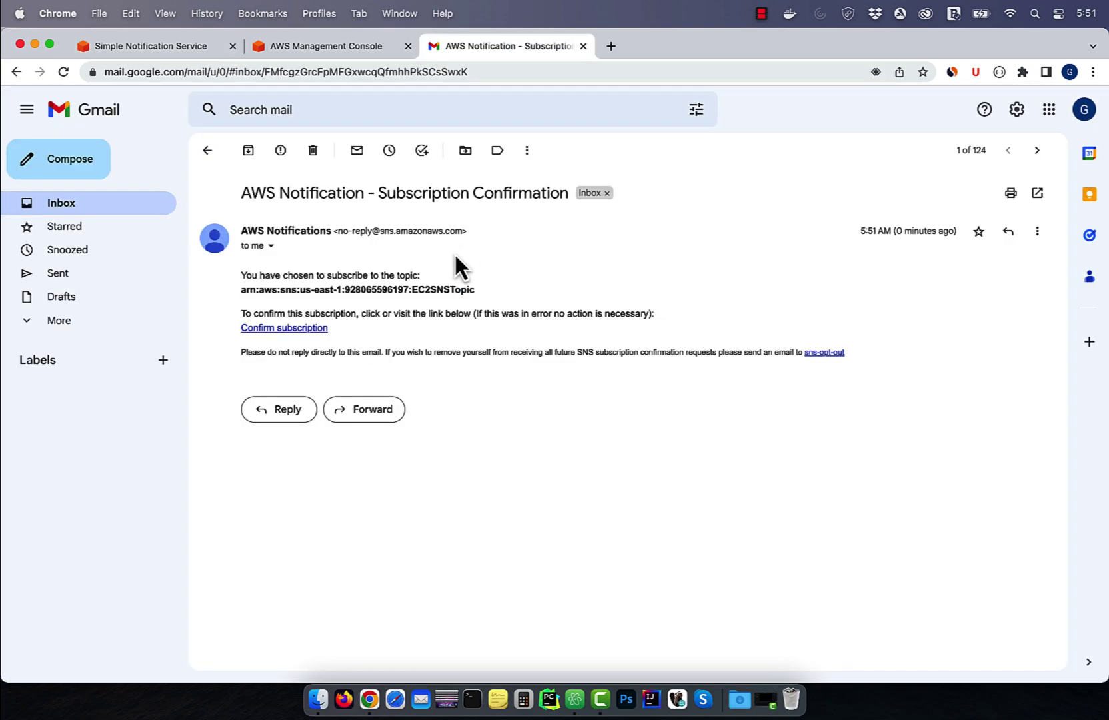
left_click(295, 327)
left_click(759, 46)
left_click(208, 48)
left_click(401, 281)
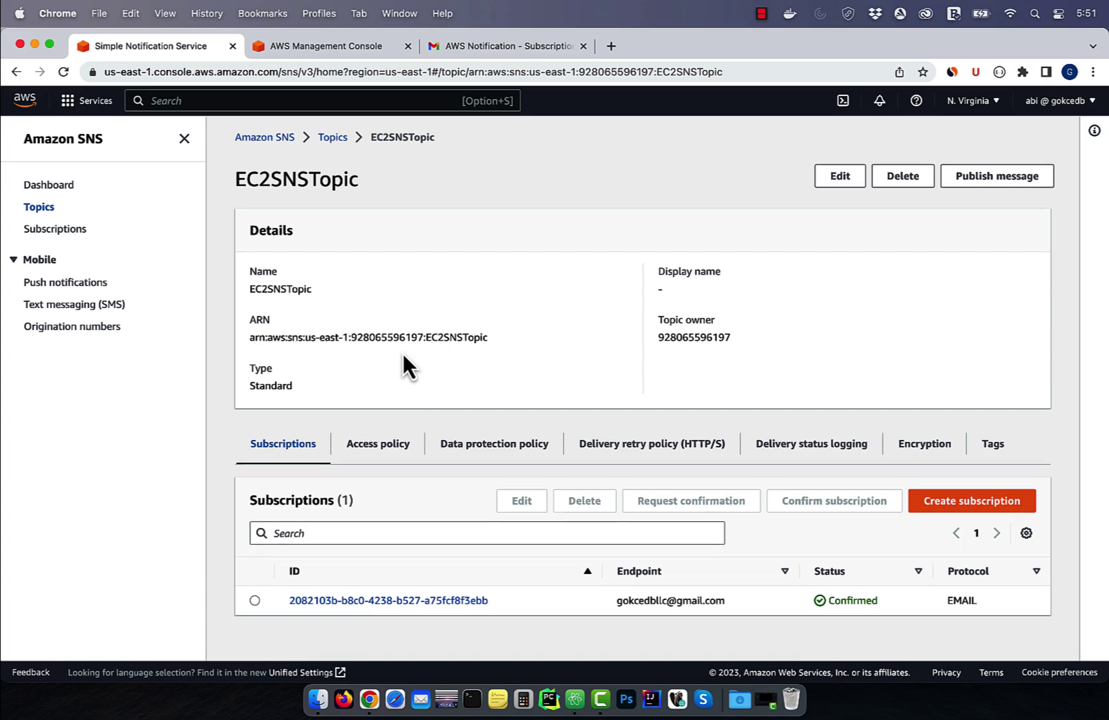
left_click(303, 48)
Start launching an EC2 instance named MyTestEC2Instance, proceeding without a key pair
left_click(248, 101)
type("ec2")
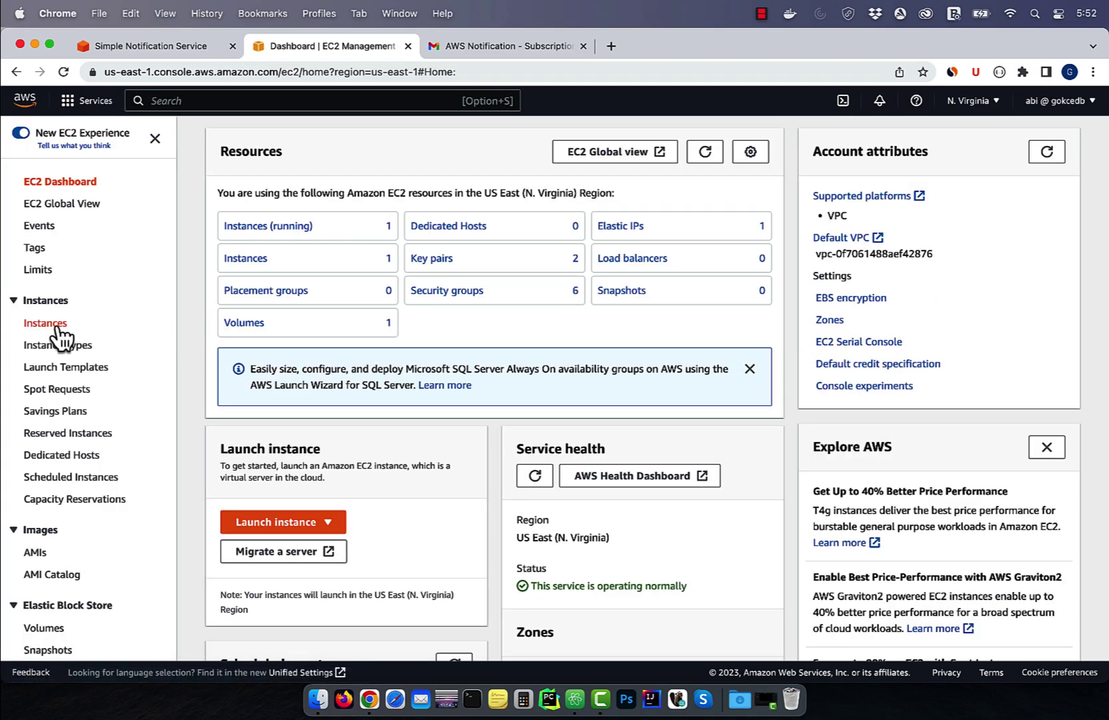
left_click(49, 324)
left_click(961, 139)
left_click(267, 336)
type("MyTestEC2Insta")
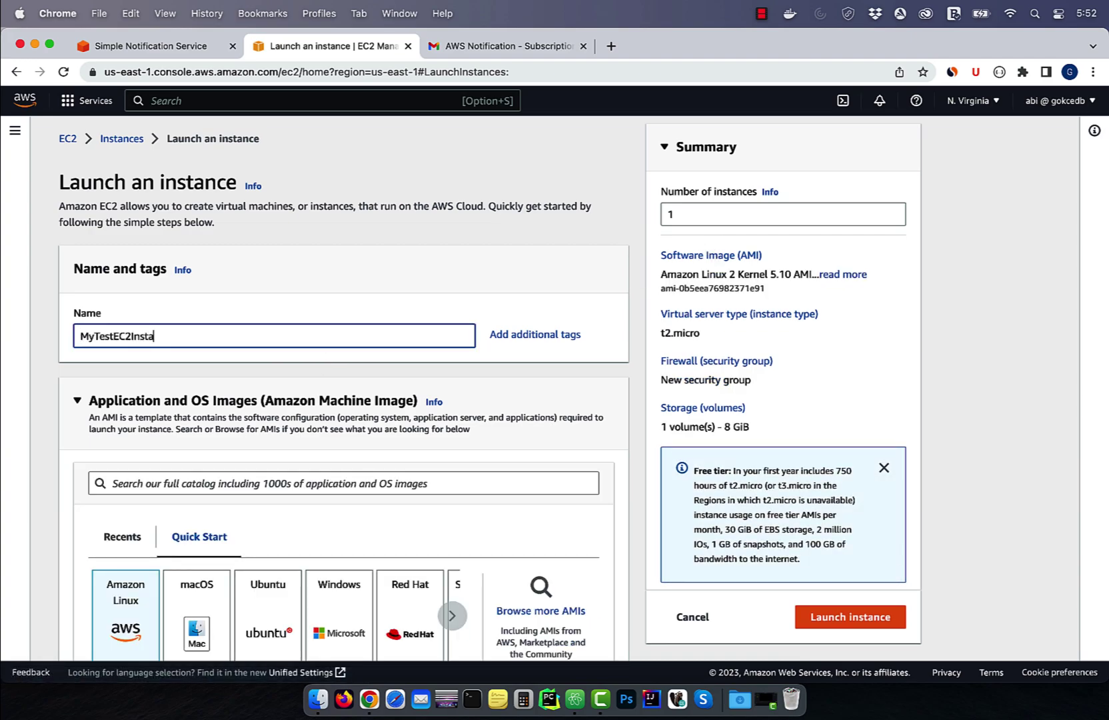
type("ce")
scroll(348, 357, "down", 2)
scroll(349, 357, "down", 4)
scroll(349, 357, "down", 3)
scroll(322, 375, "down", 3)
left_click(253, 249)
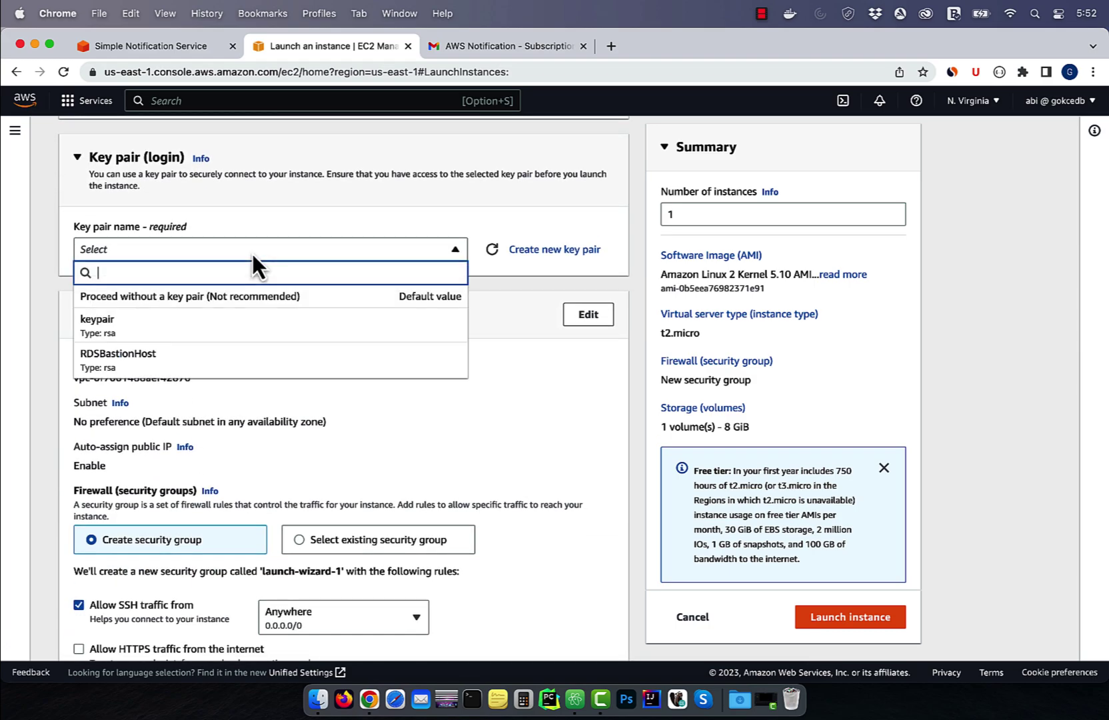
left_click(201, 299)
scroll(52, 336, "down", 3)
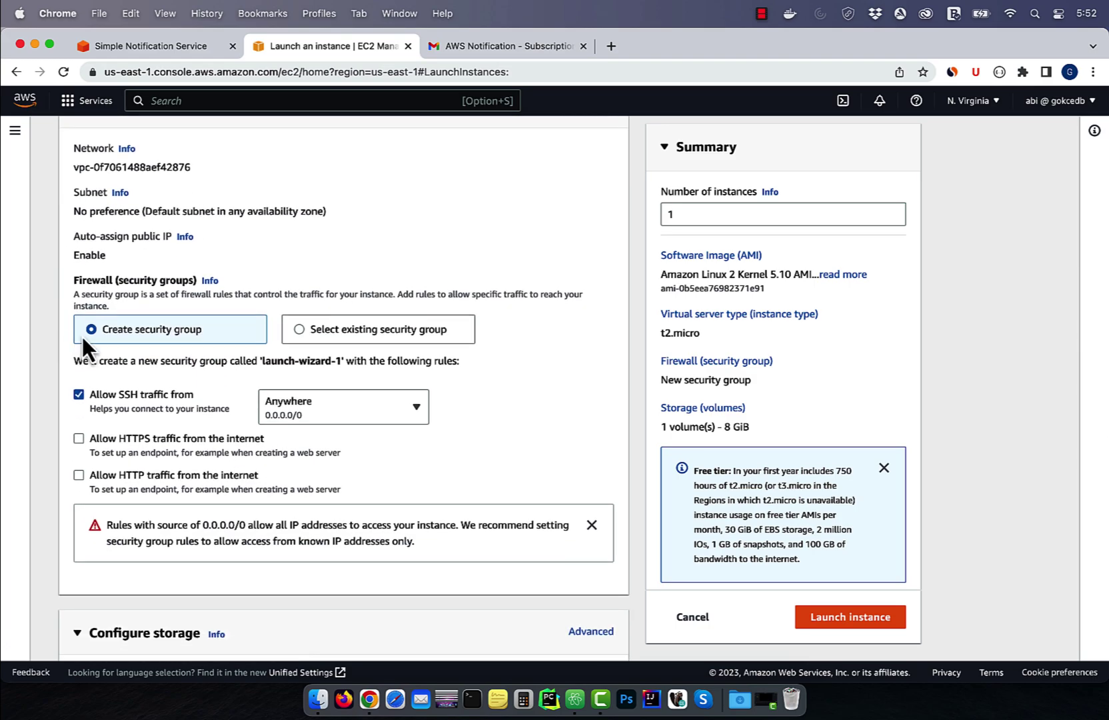
scroll(71, 344, "down", 3)
scroll(73, 351, "down", 1)
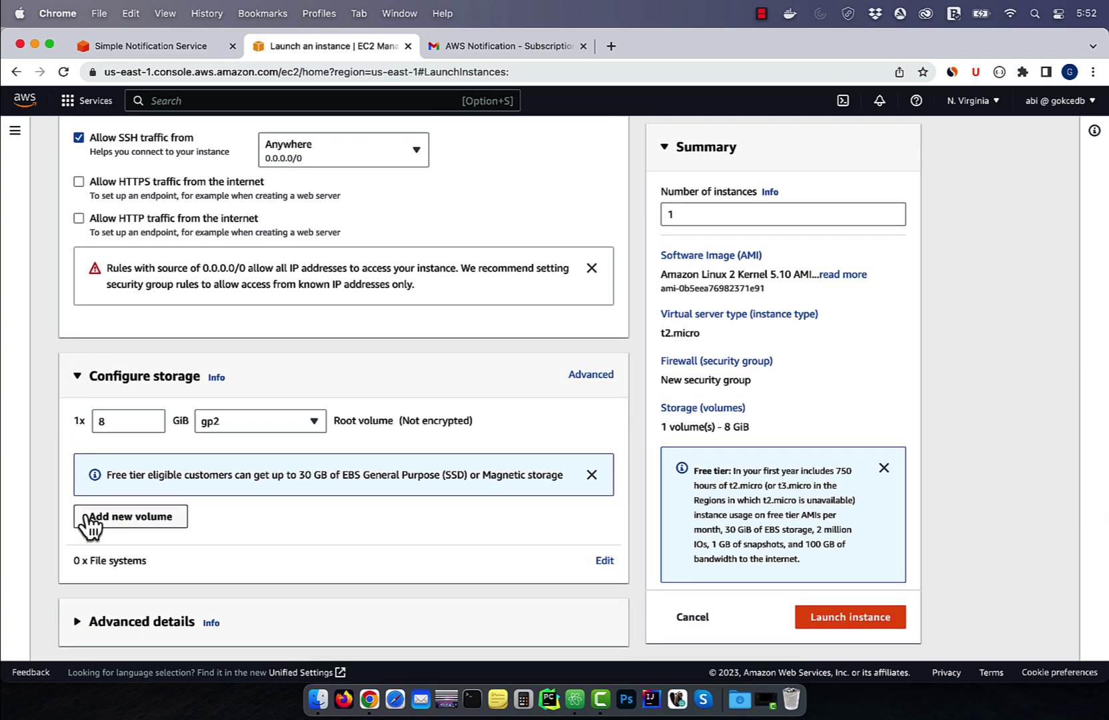
Paste the epel and stress install commands into User data and launch the instance
left_click(76, 623)
scroll(59, 503, "down", 1)
scroll(59, 504, "down", 3)
scroll(58, 504, "down", 2)
scroll(59, 504, "down", 2)
scroll(61, 510, "down", 4)
scroll(60, 510, "down", 5)
scroll(61, 510, "down", 4)
scroll(60, 503, "down", 3)
left_click(575, 699)
left_click_drag(468, 517, 280, 495)
key("super+c")
left_click(187, 404)
key("super+v")
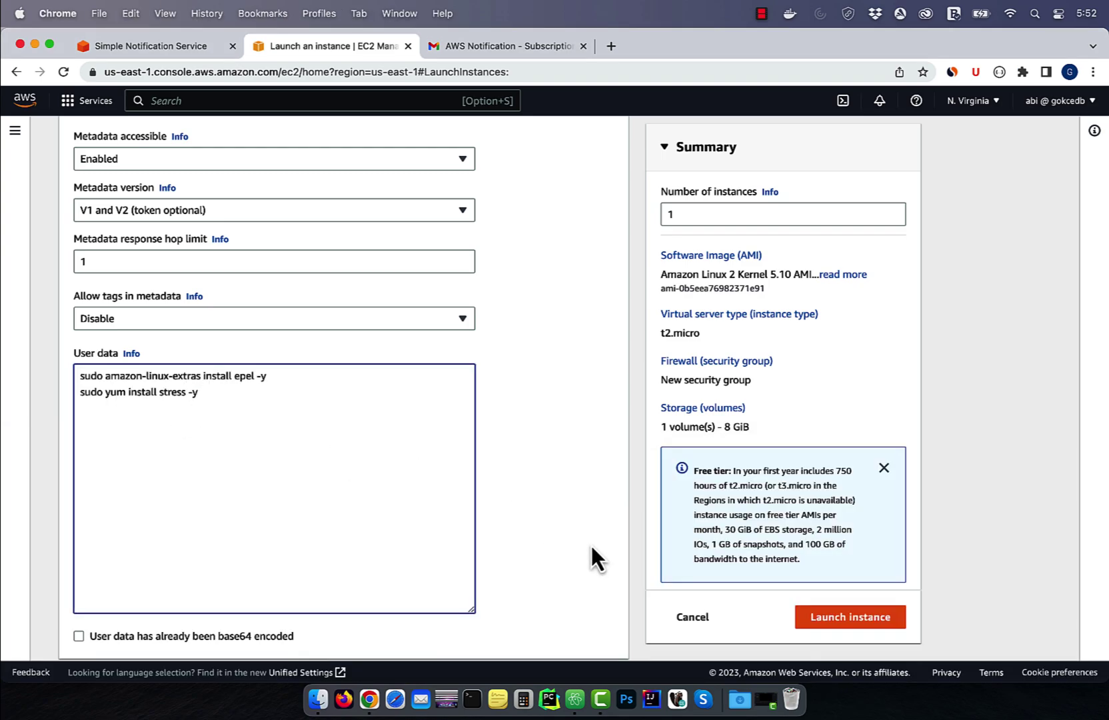
left_click(838, 621)
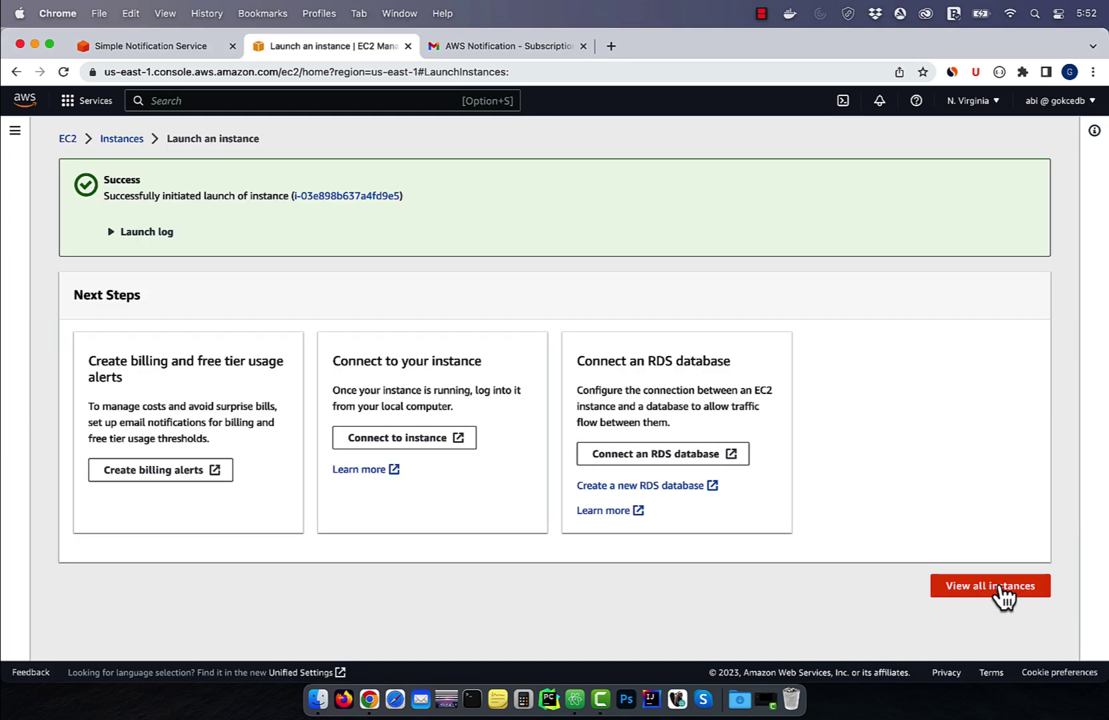
View all instances and show the details panel for MyTestEC2Instance
left_click(993, 586)
left_click(375, 240)
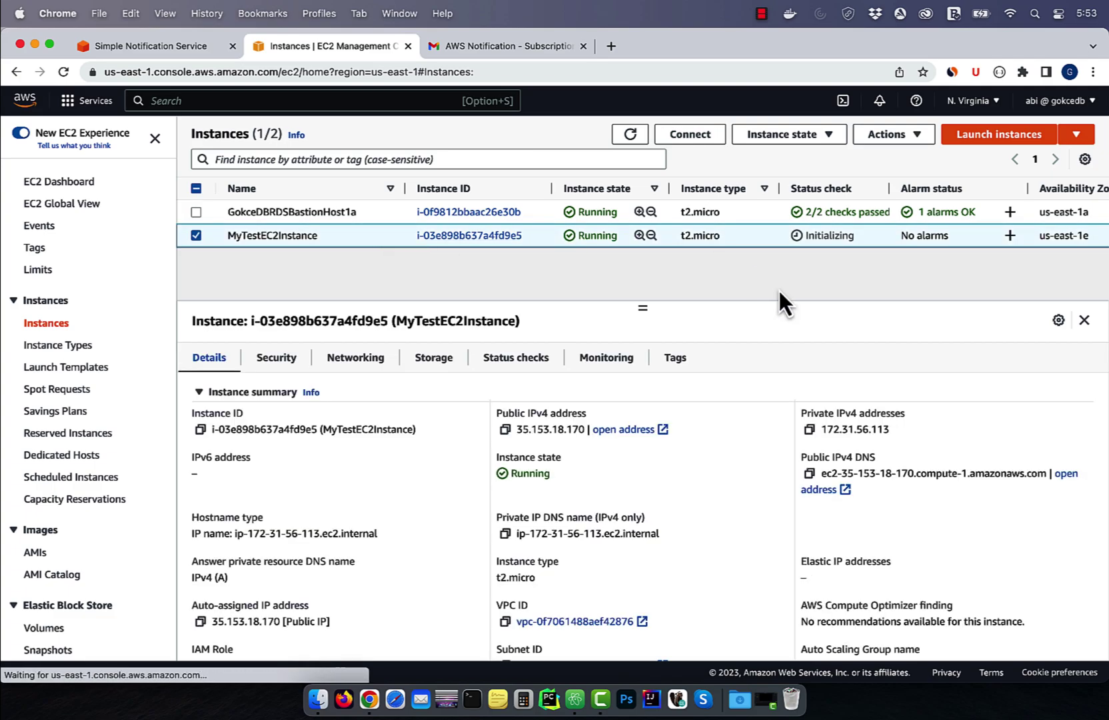
Start an alarm for MyTestEC2Instance notifying EC2SNSTopic with a 25 percent threshold over 5 minutes
left_click(1010, 235)
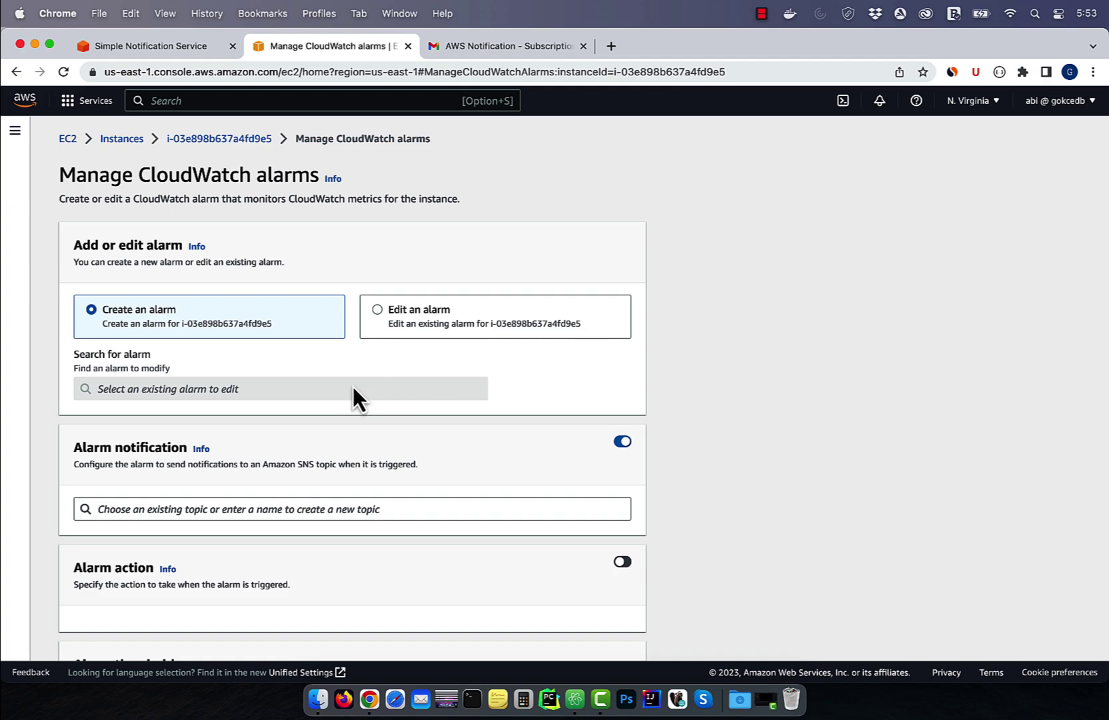
scroll(210, 336, "down", 1)
scroll(210, 336, "down", 3)
scroll(210, 333, "down", 1)
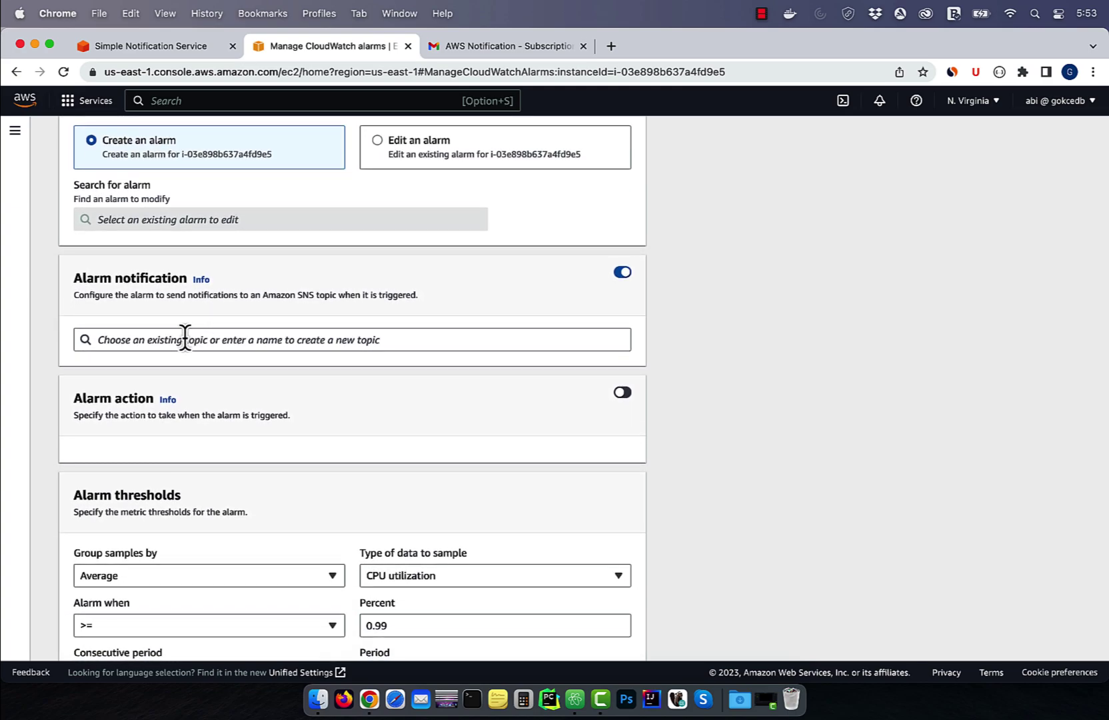
left_click(176, 339)
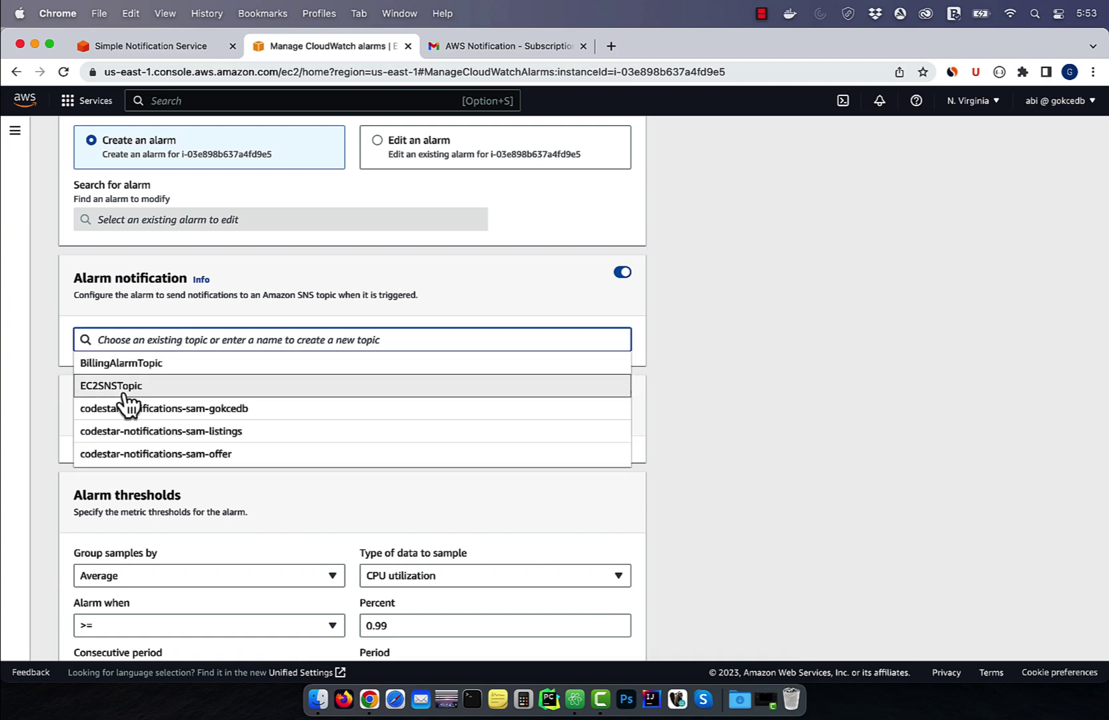
left_click(130, 386)
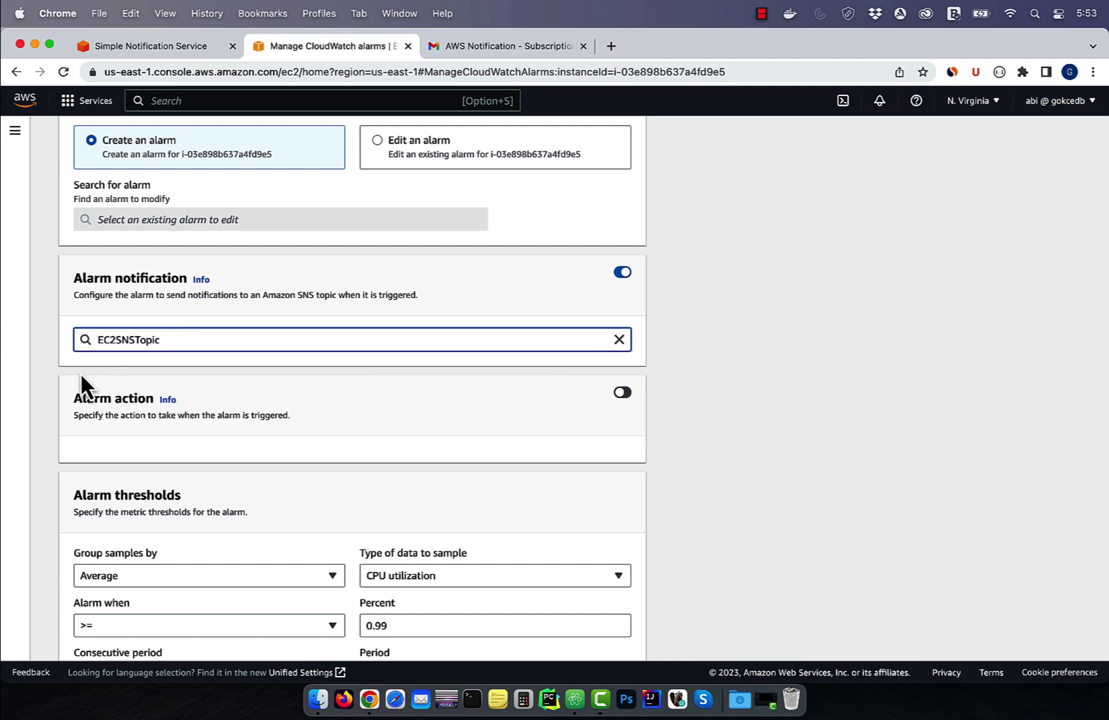
scroll(66, 374, "down", 2)
scroll(65, 374, "down", 2)
scroll(65, 373, "down", 2)
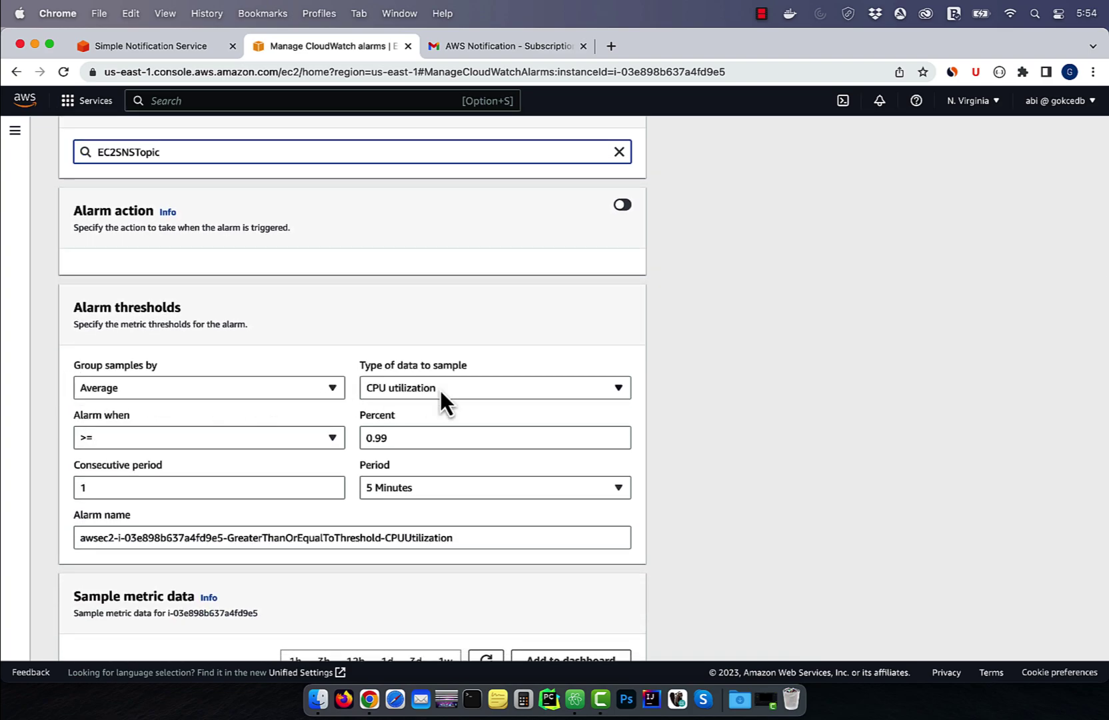
left_click_drag(398, 438, 328, 434)
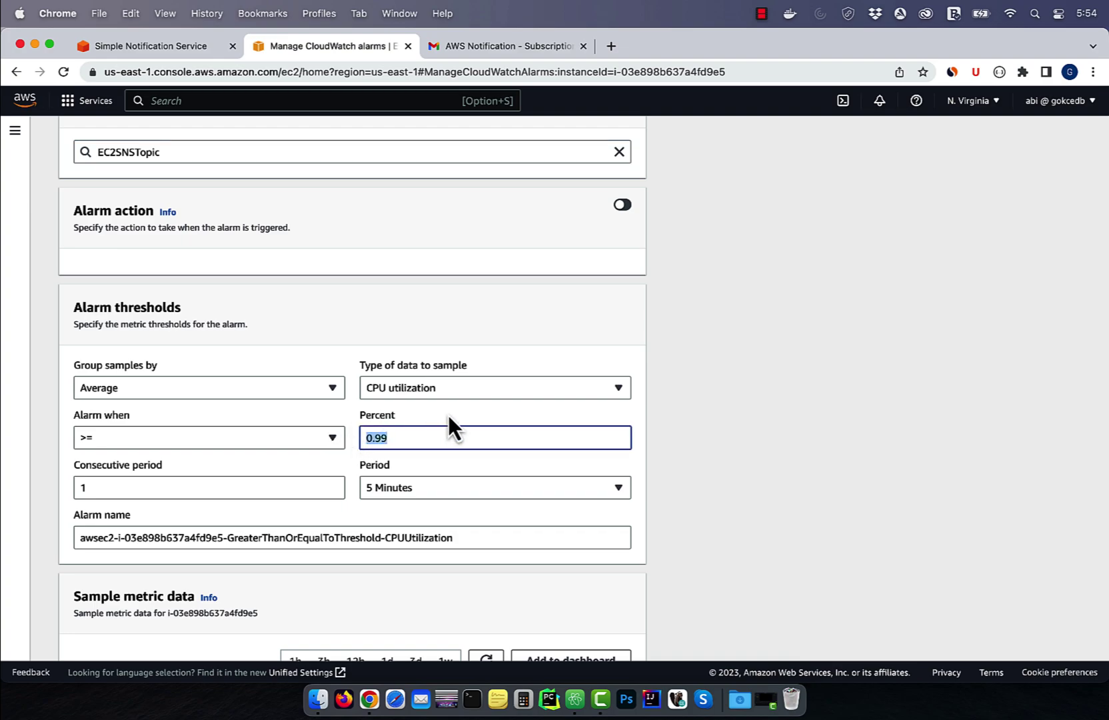
type("25")
scroll(435, 443, "down", 1)
left_click(430, 440)
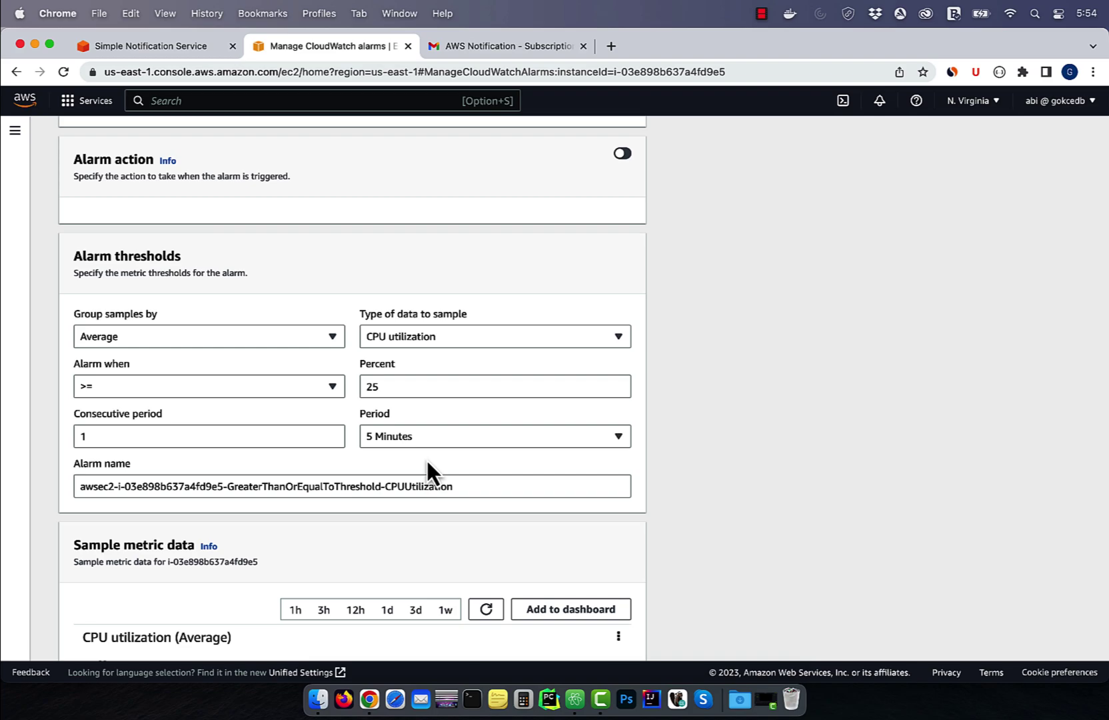
scroll(427, 469, "down", 1)
scroll(427, 464, "down", 1)
scroll(427, 460, "up", 3)
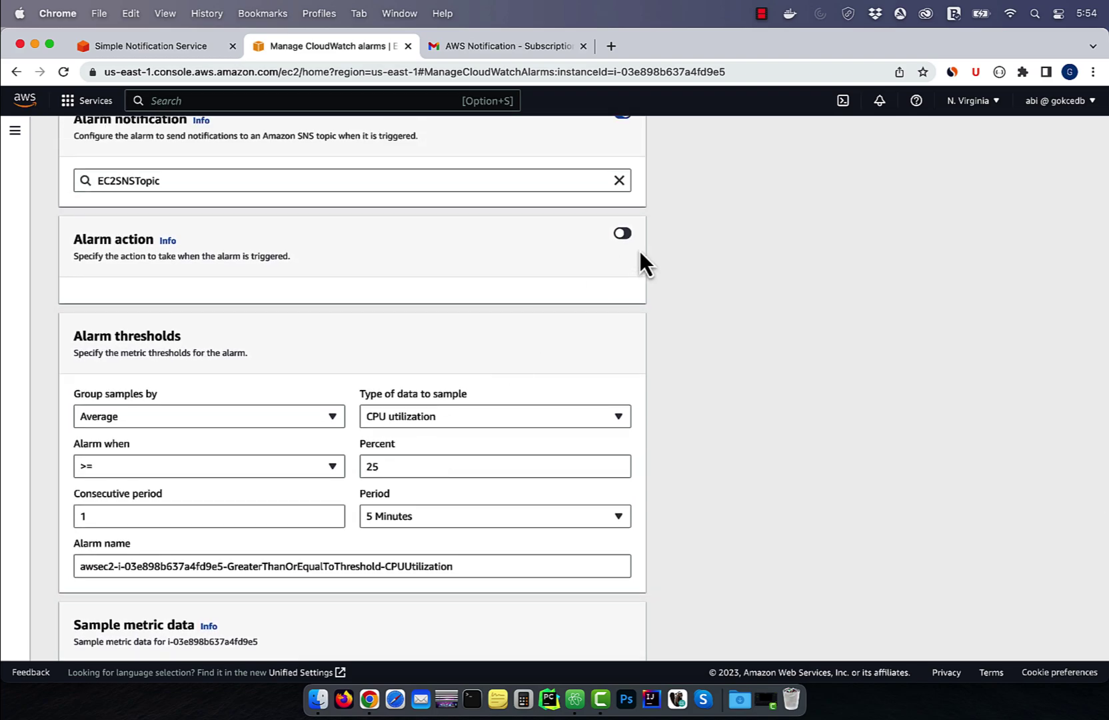
Review the available alarm instance actions and leave the alarm action turned off
left_click(622, 234)
left_click(312, 303)
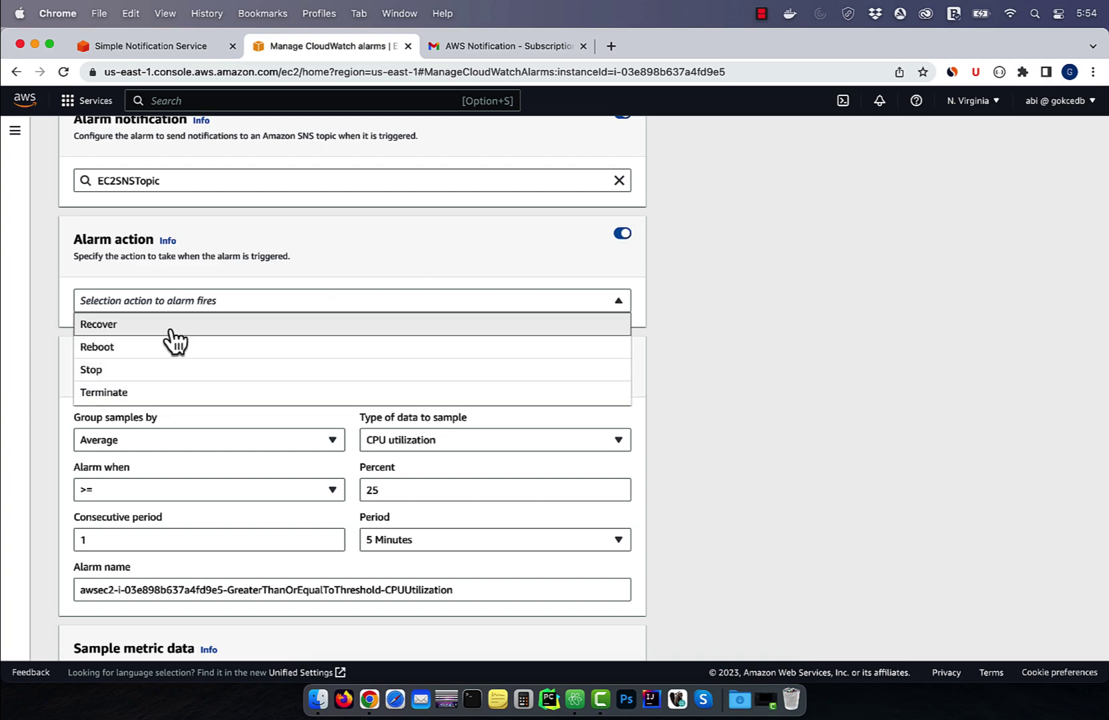
left_click(624, 233)
scroll(453, 341, "down", 3)
scroll(430, 360, "down", 2)
scroll(430, 361, "down", 1)
Create the alarm, then open an EC2 Instance Connect terminal on MyTestEC2Instance
left_click(618, 638)
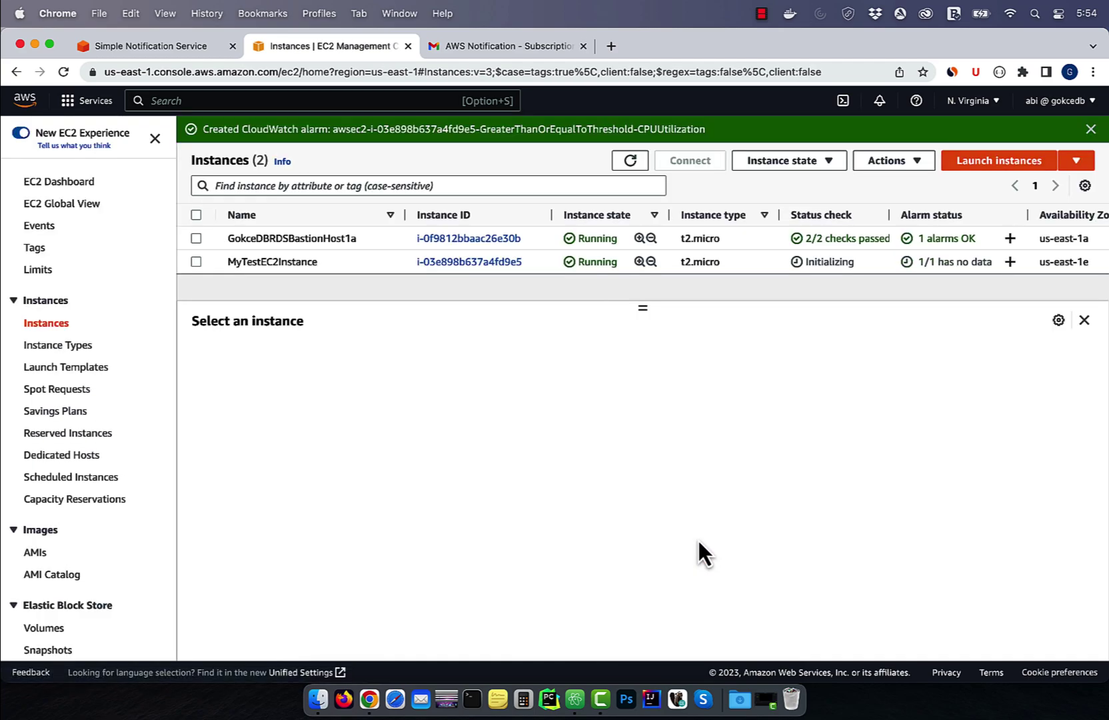
left_click(352, 263)
left_click(690, 160)
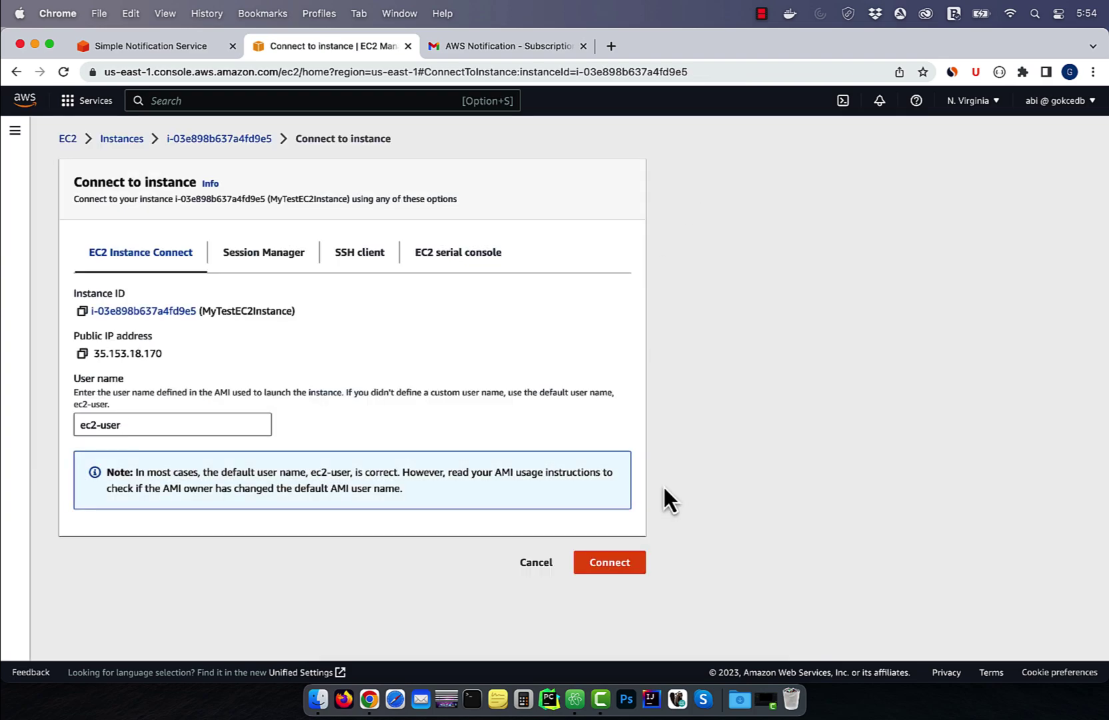
left_click(620, 565)
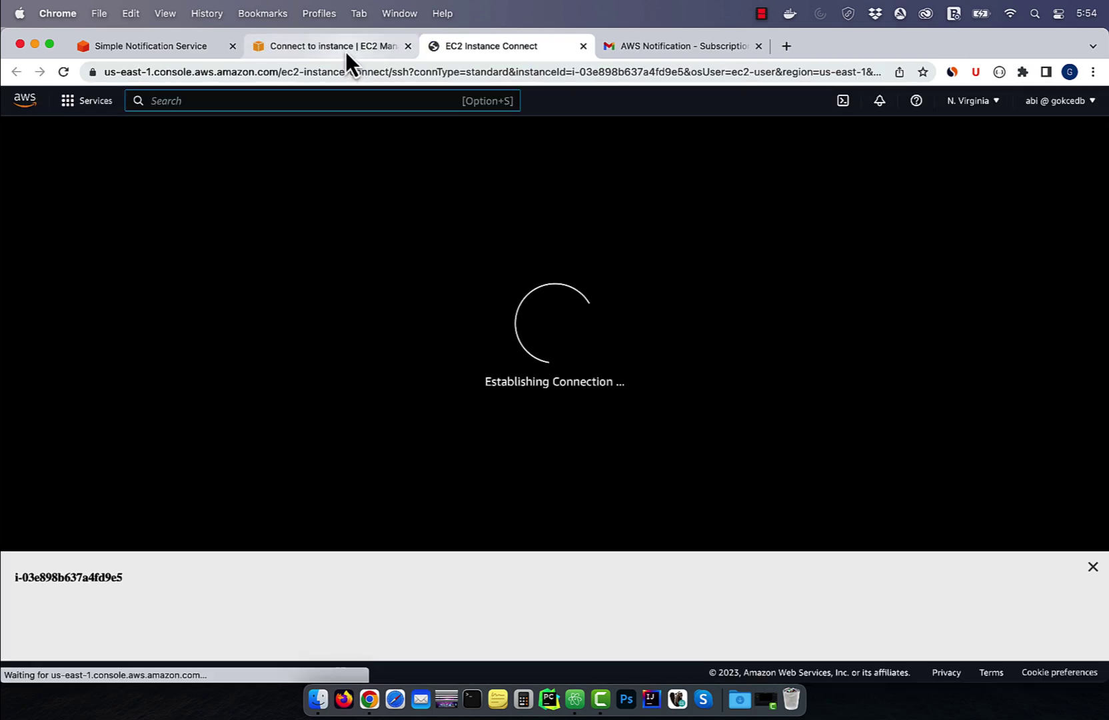
Open a second terminal session, run top in one, and switch to the other
left_click(345, 48)
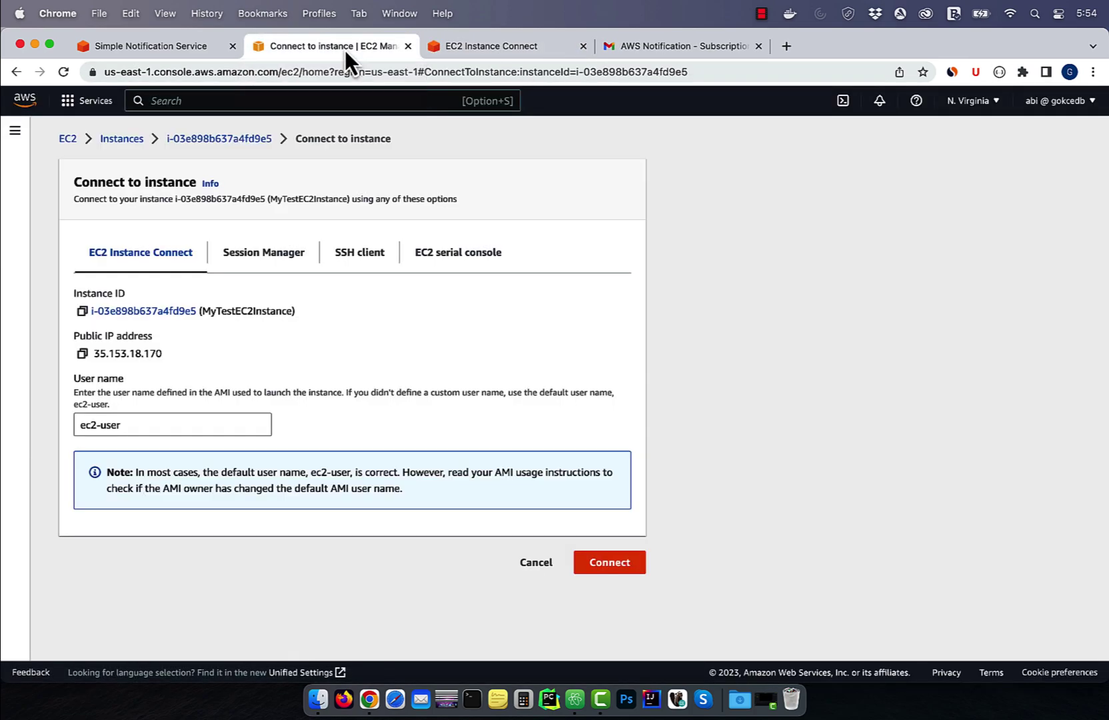
left_click(609, 565)
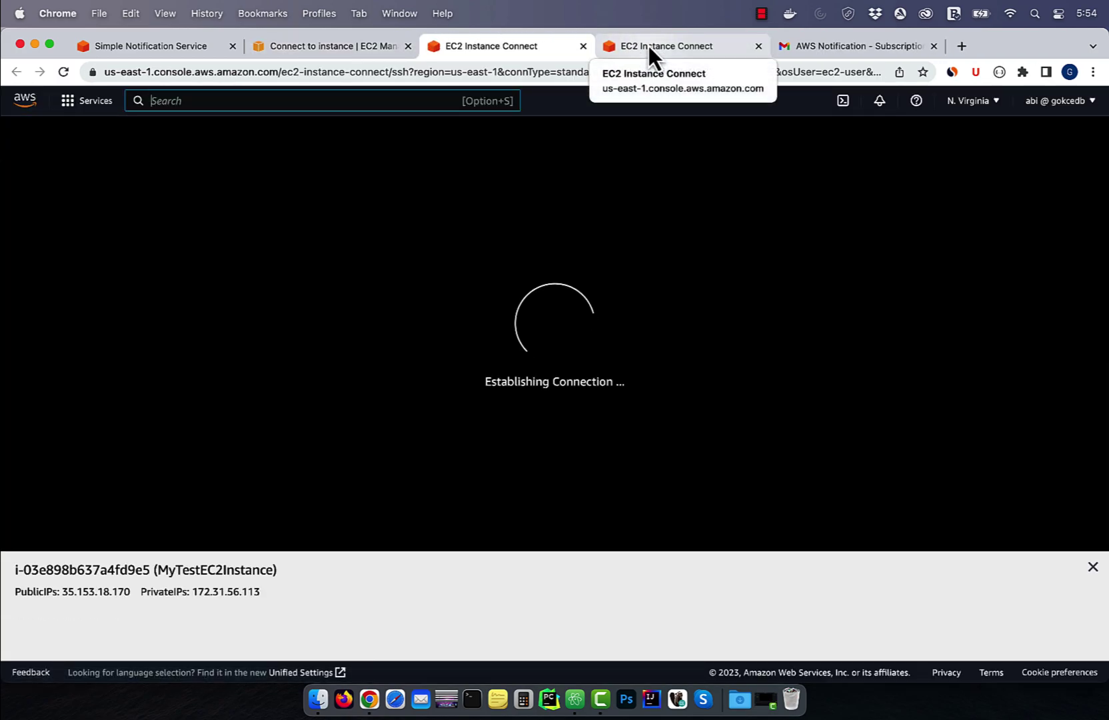
type("top")
key("Return")
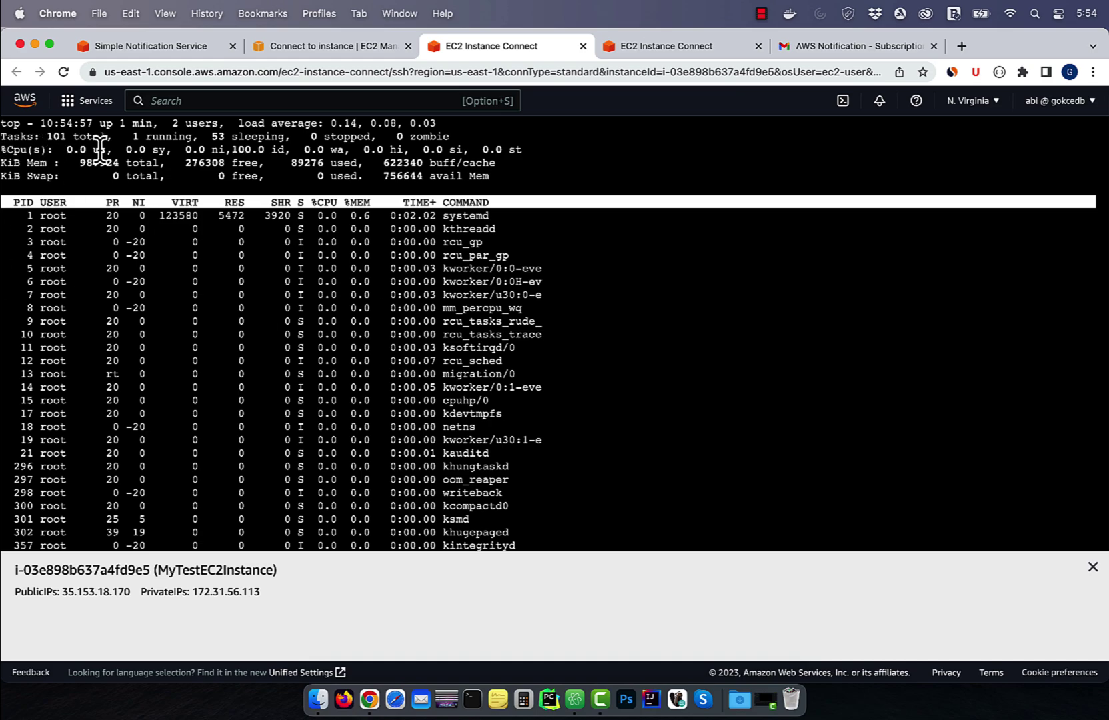
left_click(638, 54)
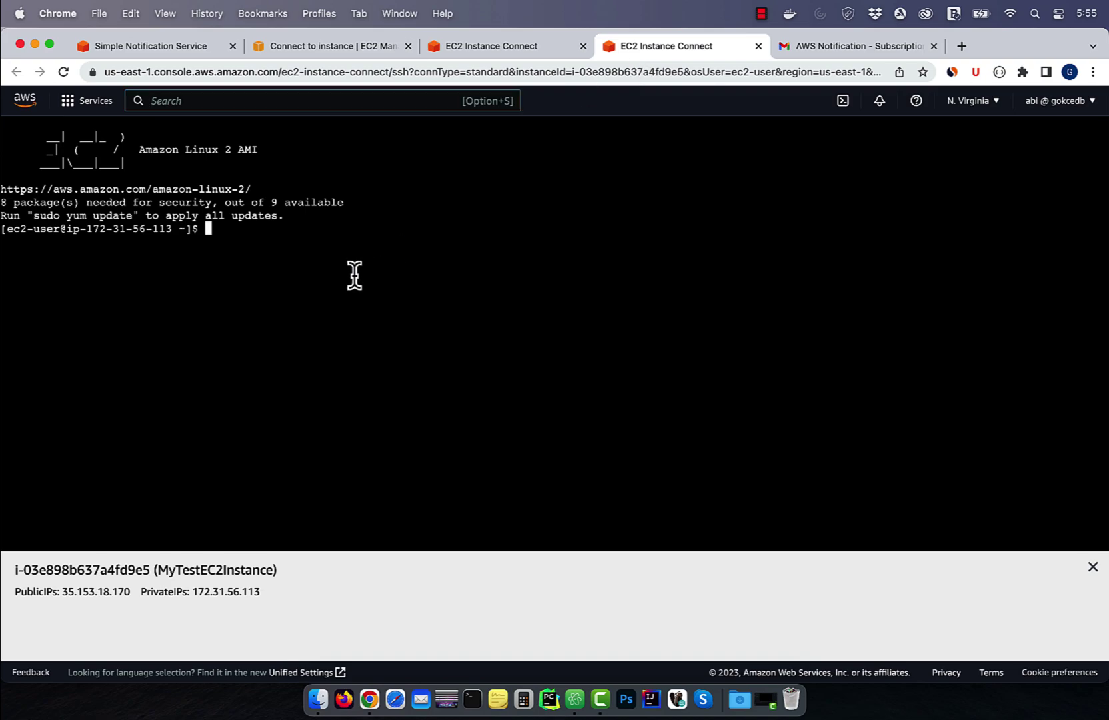
type("stress -c 1")
Attempt the stress command, then run 'sudo amazon-linux-extras install epel -y' on the instance
key("Return")
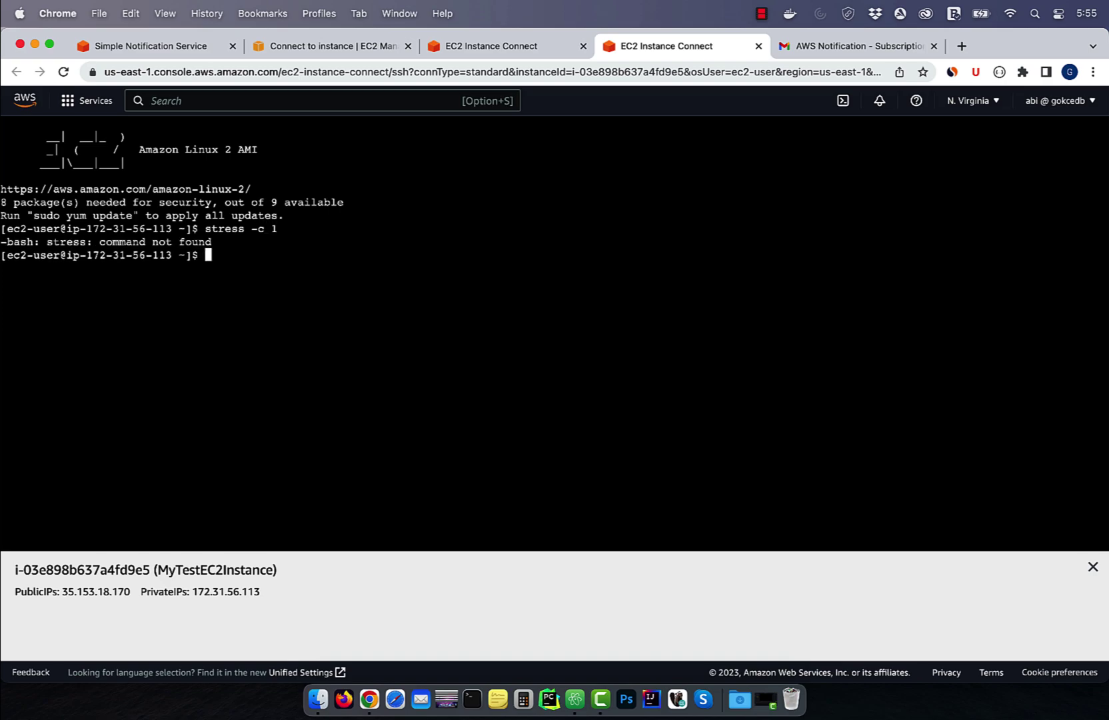
key("ctrl+l")
type("str")
type(" 1")
key("Return")
key("super+Tab")
left_click(382, 275)
type("sudo amazon-linux-extras install epel -y")
key("Return")
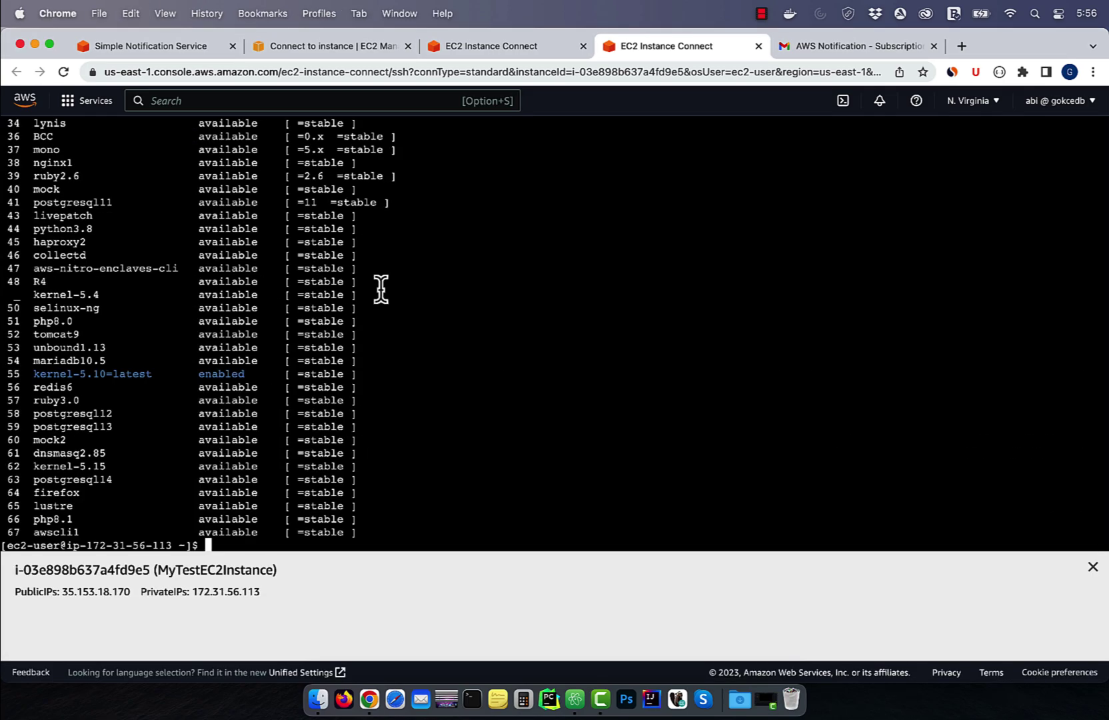
Paste and run the yum stress install command from the notes
left_click(574, 699)
left_click_drag(464, 532, 248, 523)
key("super+c")
key("super+Tab")
key("super+v")
key("Return")
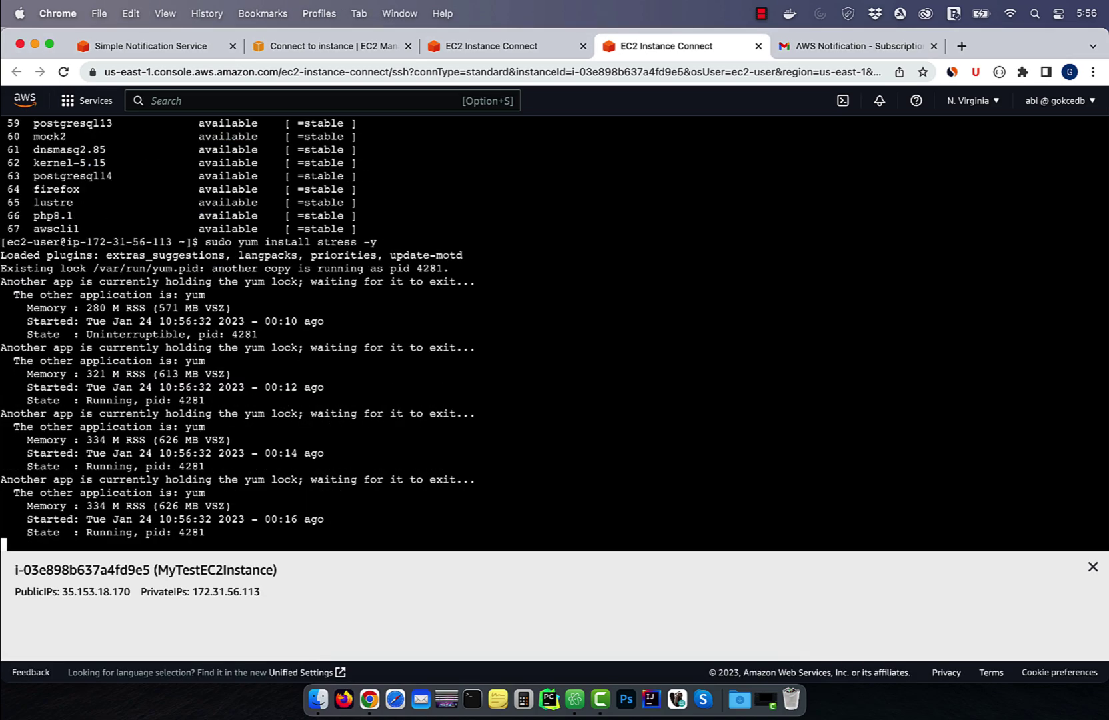
type("stess -c 1")
Start 'stress -c 1' and check CPU usage near 100% in the top session
key("Return")
type("stress -c 1")
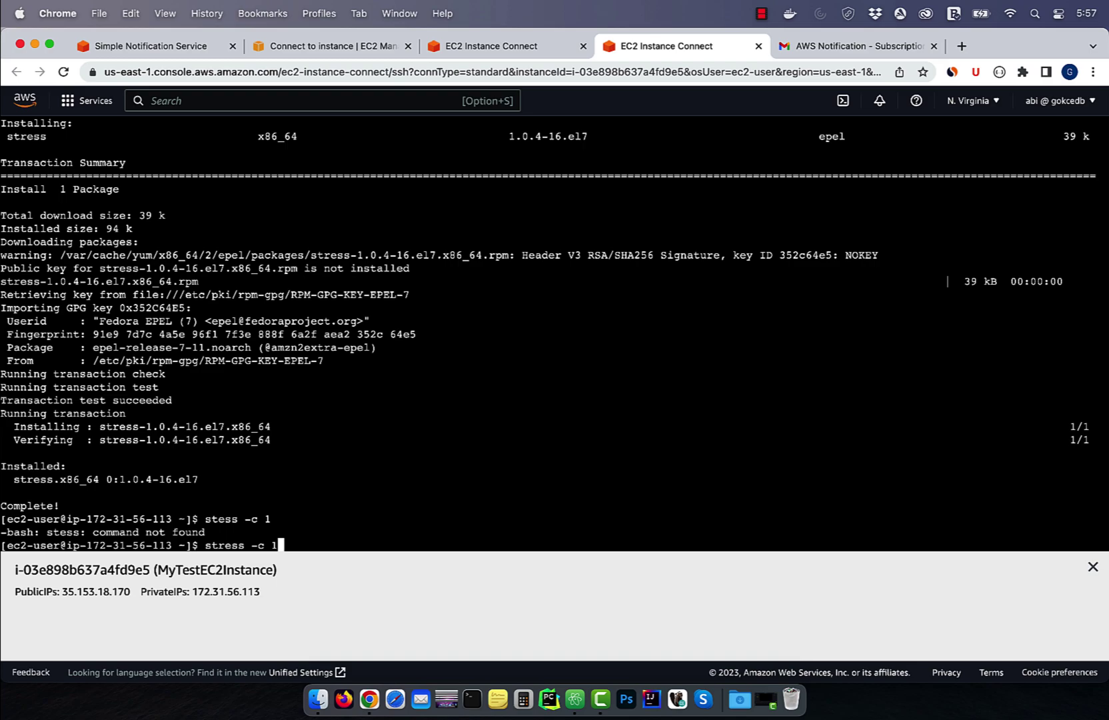
type("1")
key("Return")
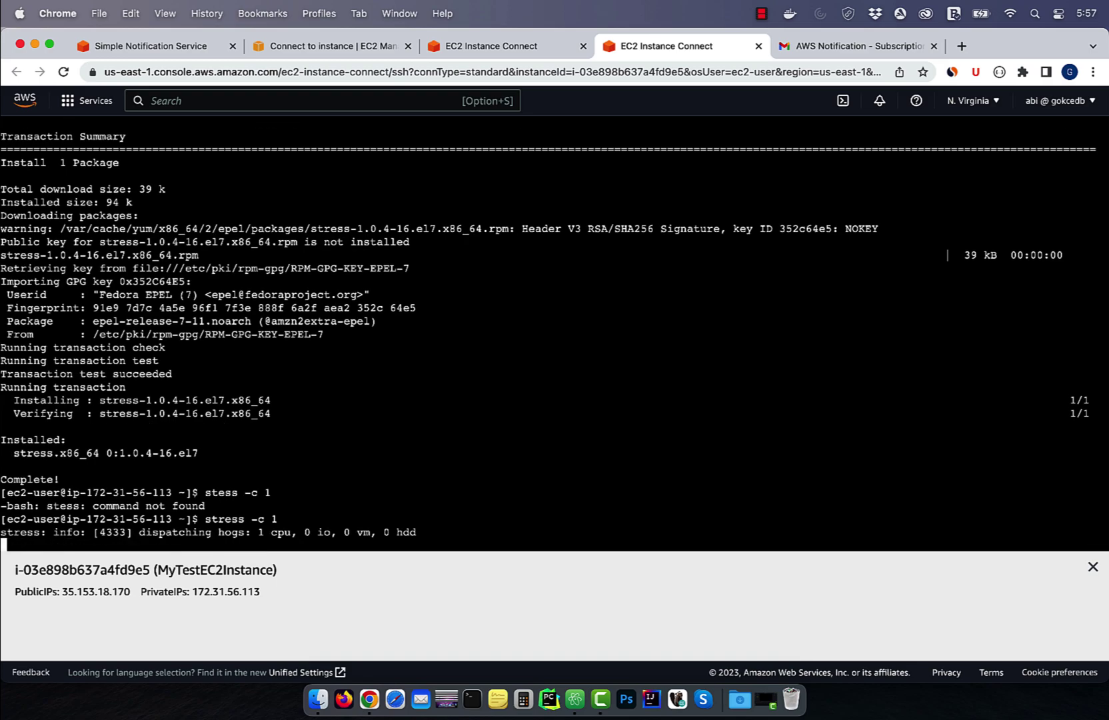
left_click(525, 45)
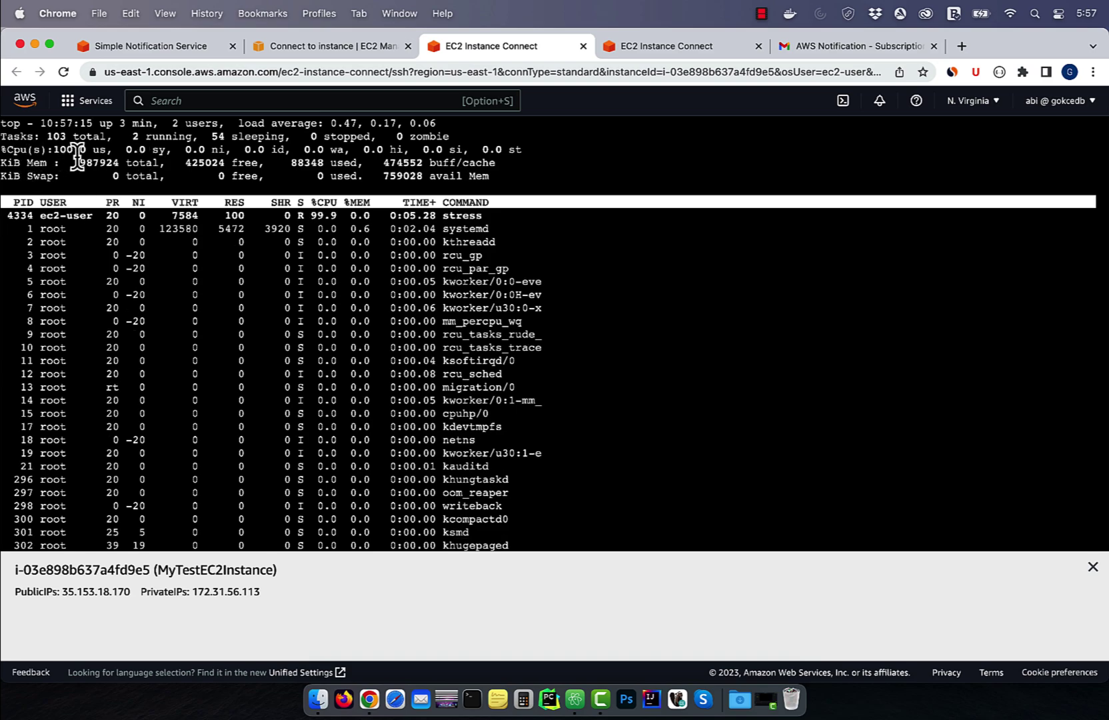
Search cloudwatch, open All alarms and open the awsec2-i-03e898b637a4fd9e5 CPU alarm's graph
key("ctrl+shift+Tab")
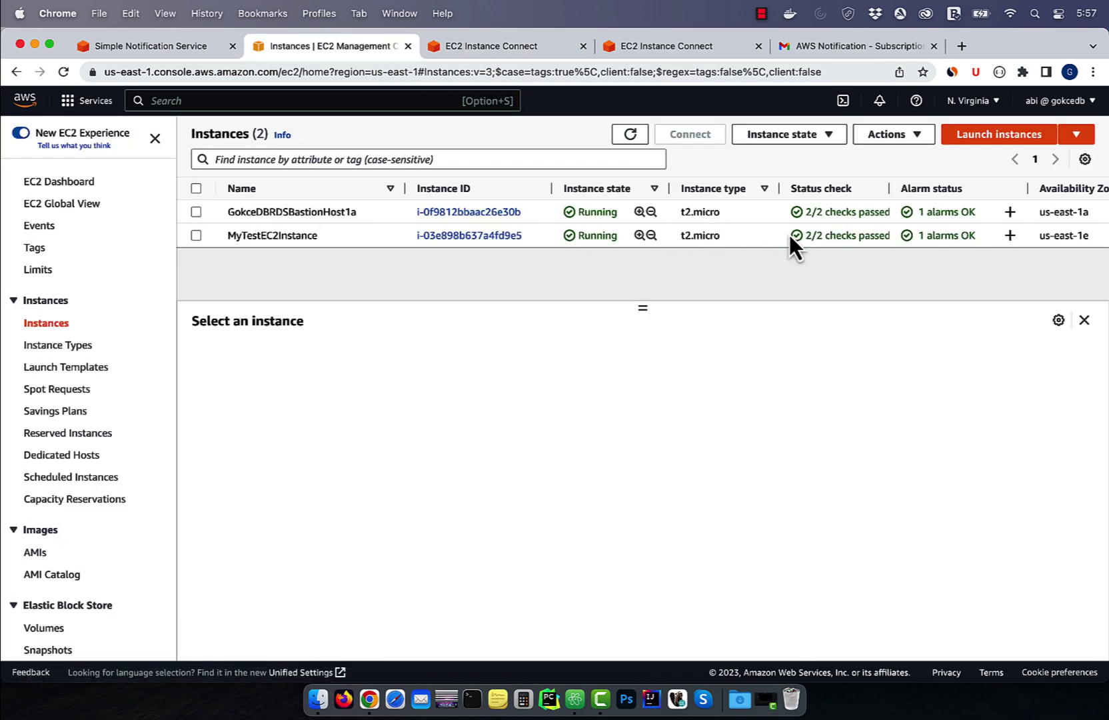
left_click(759, 238)
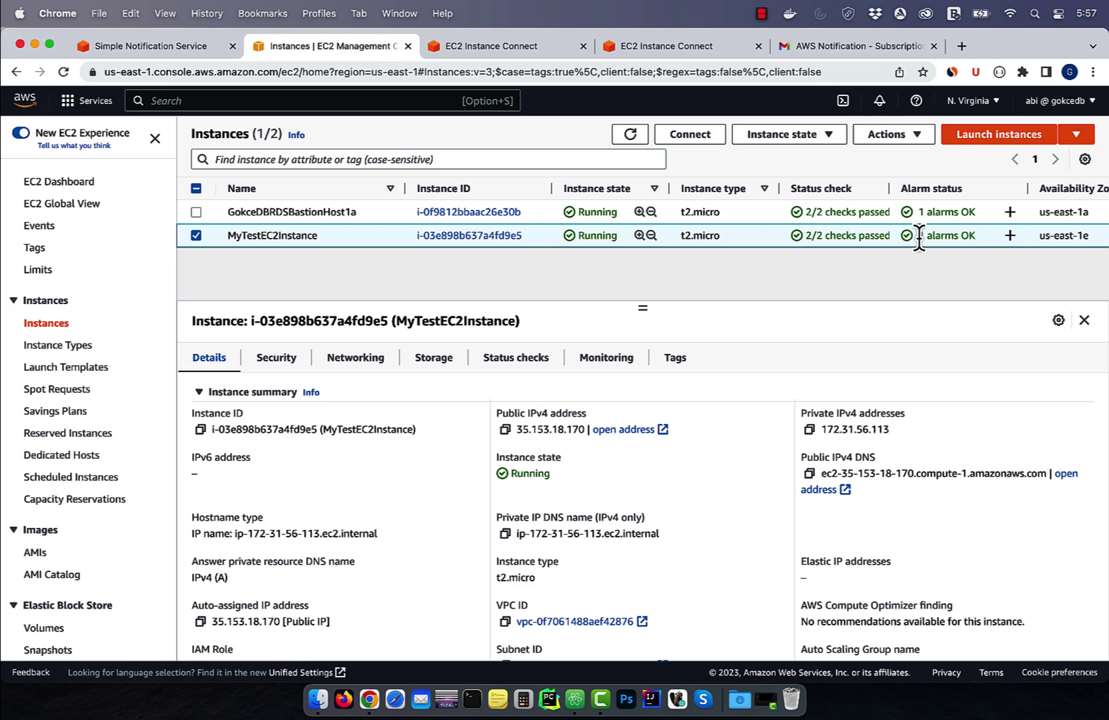
key("ctrl+shift+Tab")
left_click(228, 98)
type("cloudwatch")
left_click(417, 279)
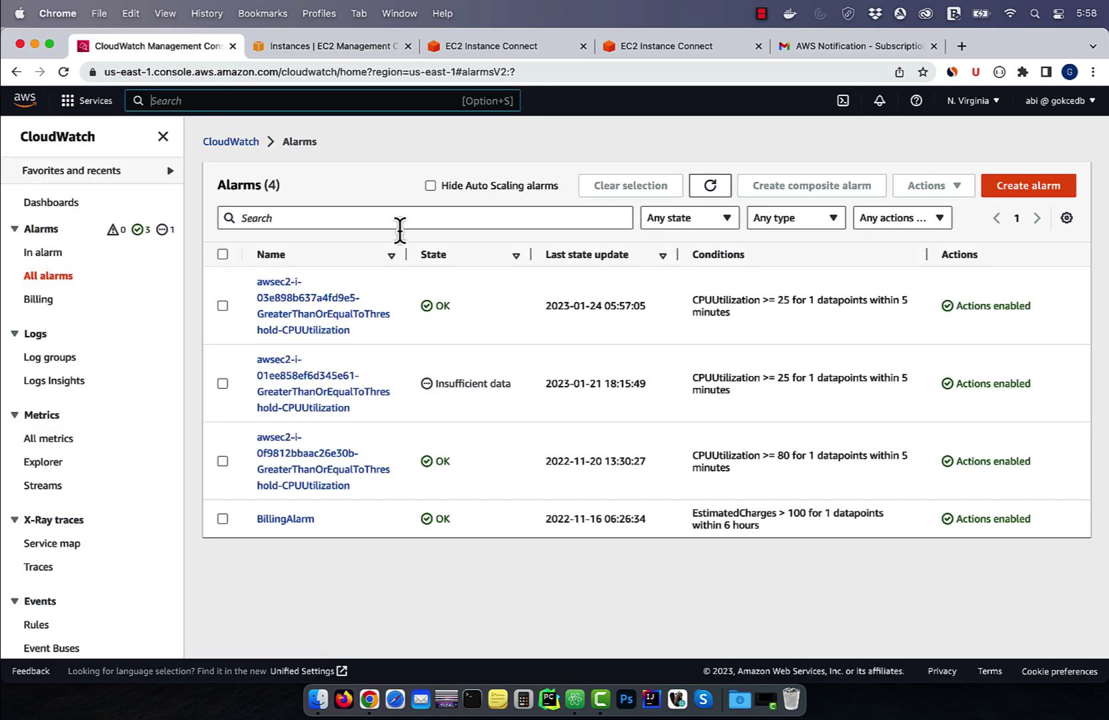
left_click(328, 329)
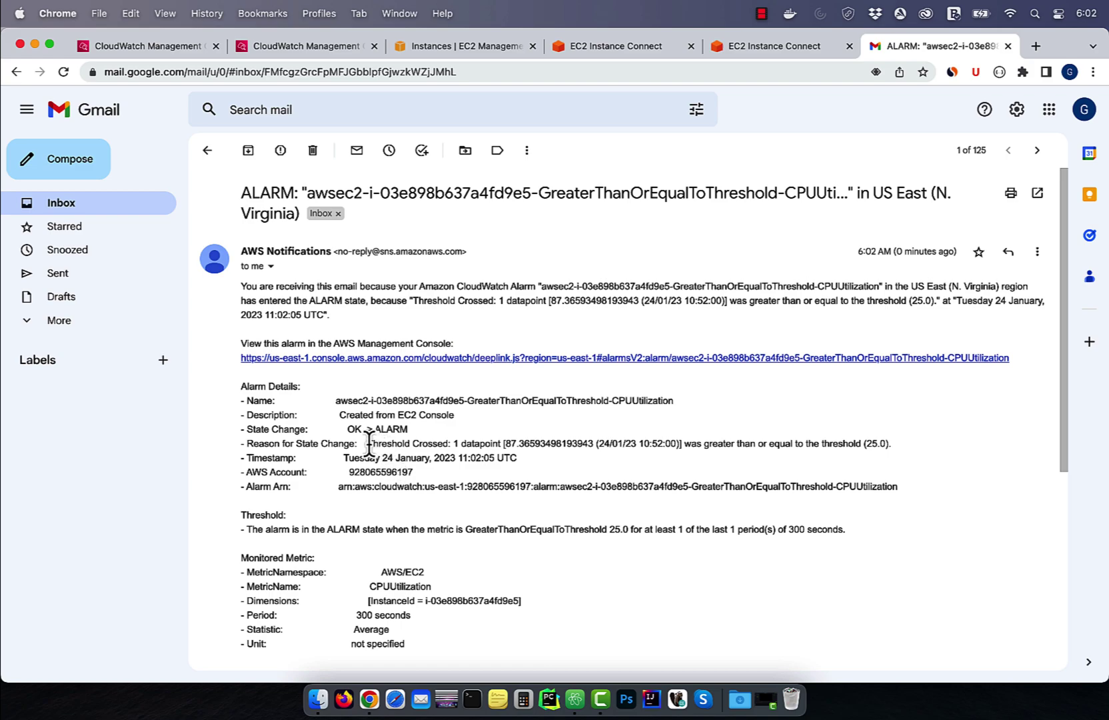
Highlight the Reason for State Change text showing the 87% datapoint crossing 25.0
mouse_move(370, 446)
left_mouse_down()
mouse_move(806, 441)
mouse_move(928, 453)
left_mouse_up()
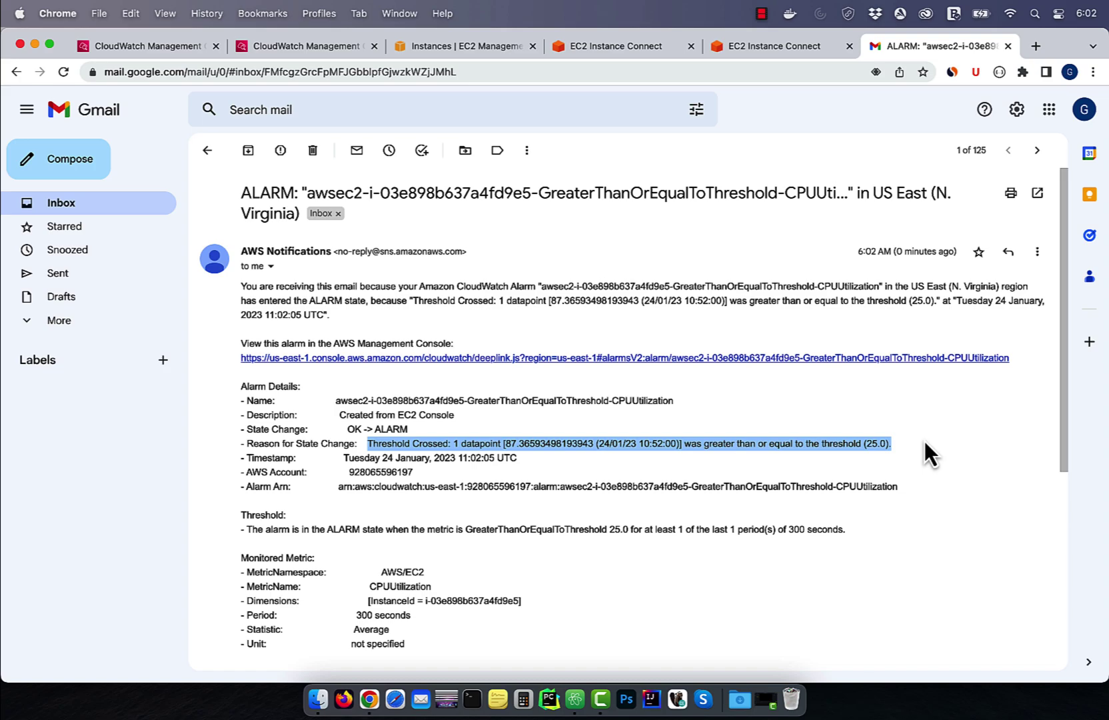
scroll(612, 488, "down", 2)
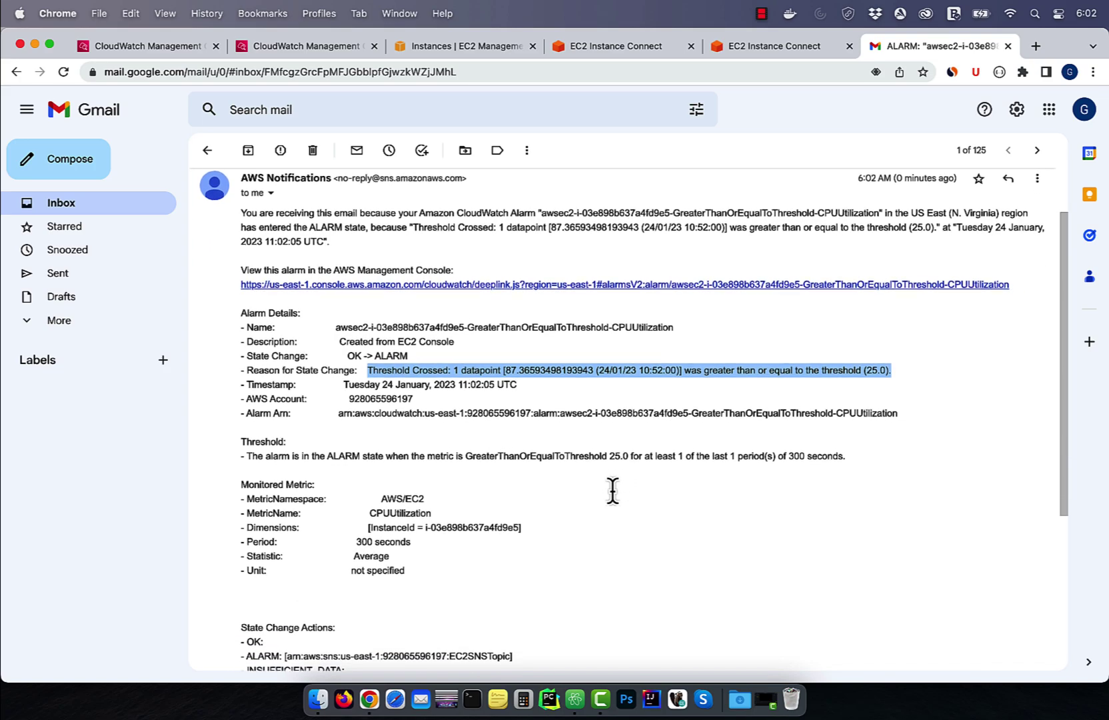
scroll(612, 490, "down", 2)
scroll(612, 490, "down", 1)
scroll(612, 490, "down", 1)
scroll(612, 490, "up", 4)
scroll(612, 490, "up", 1)
scroll(612, 489, "up", 1)
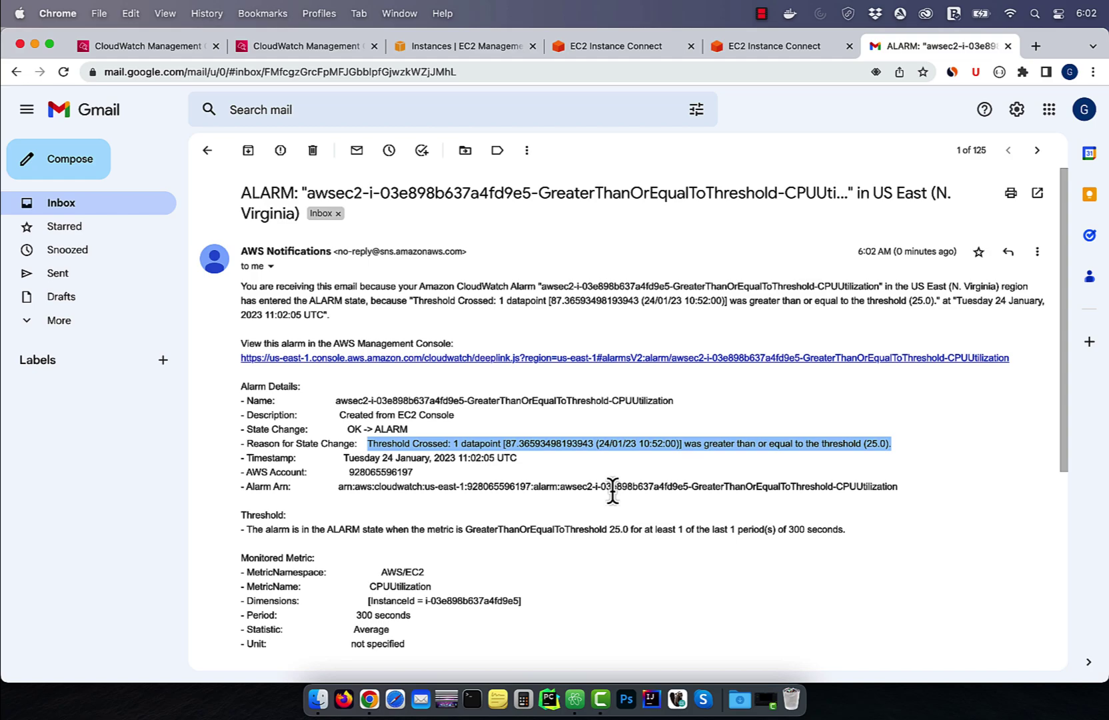